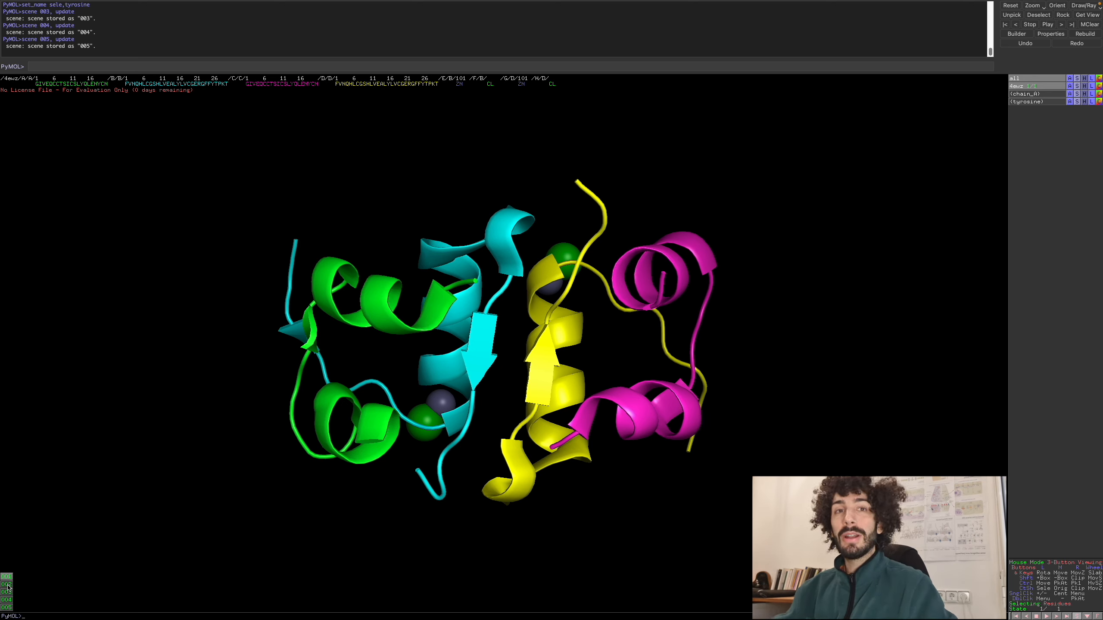
Recall the stored scenes 002, 003, 004 and 005 one after another to preview the saved views
{"action": "left_click", "coordinate": [6, 584]}
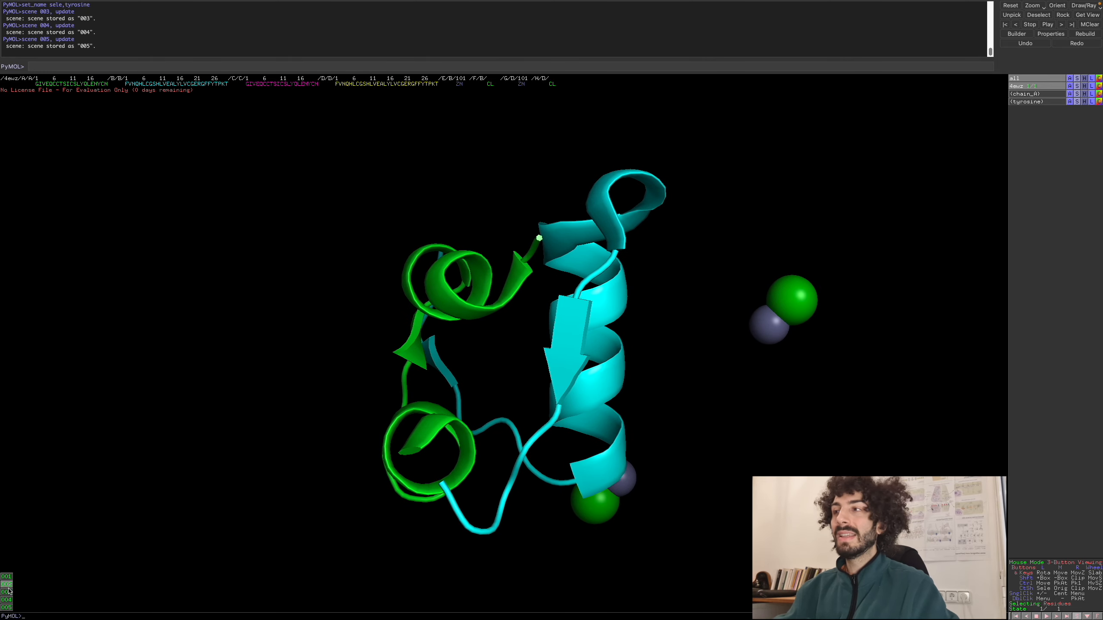
{"action": "left_click", "coordinate": [7, 593]}
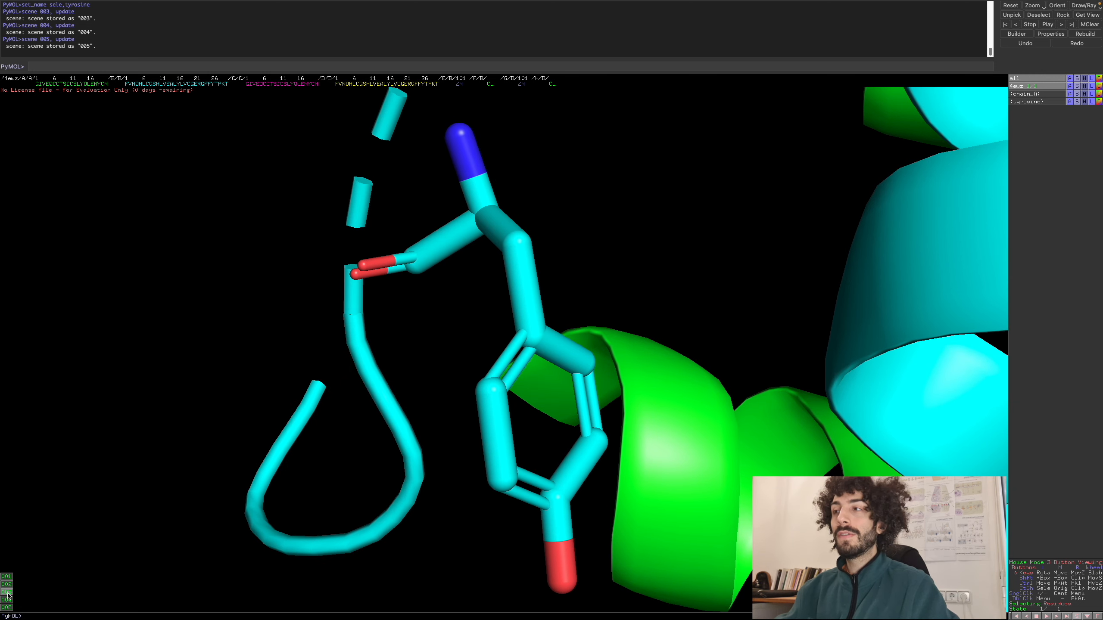
{"action": "left_click", "coordinate": [8, 601]}
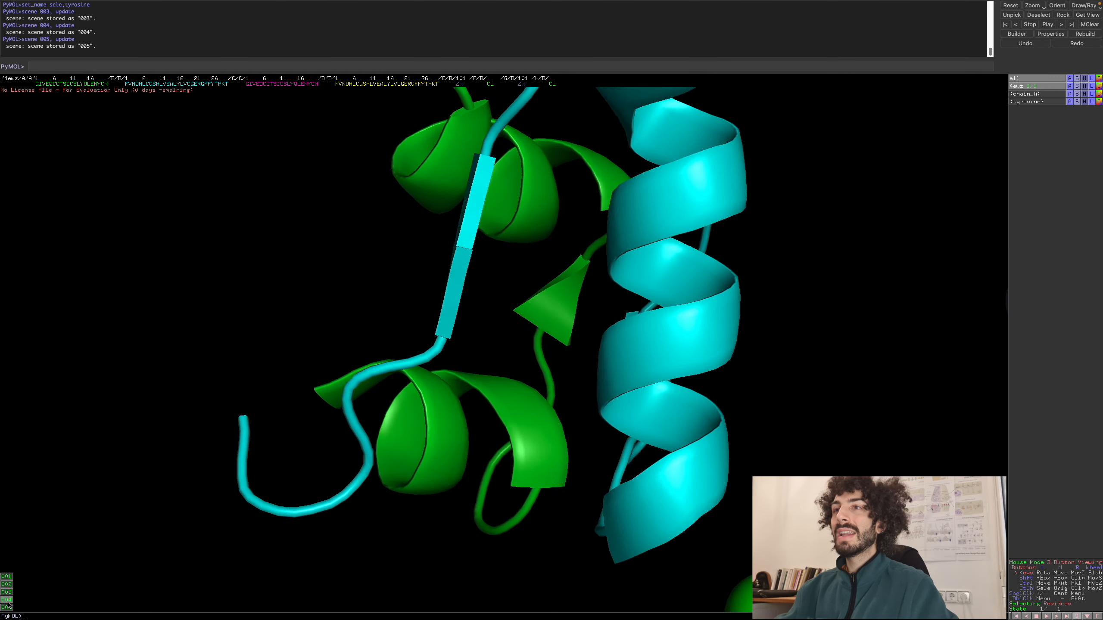
{"action": "left_click", "coordinate": [7, 607]}
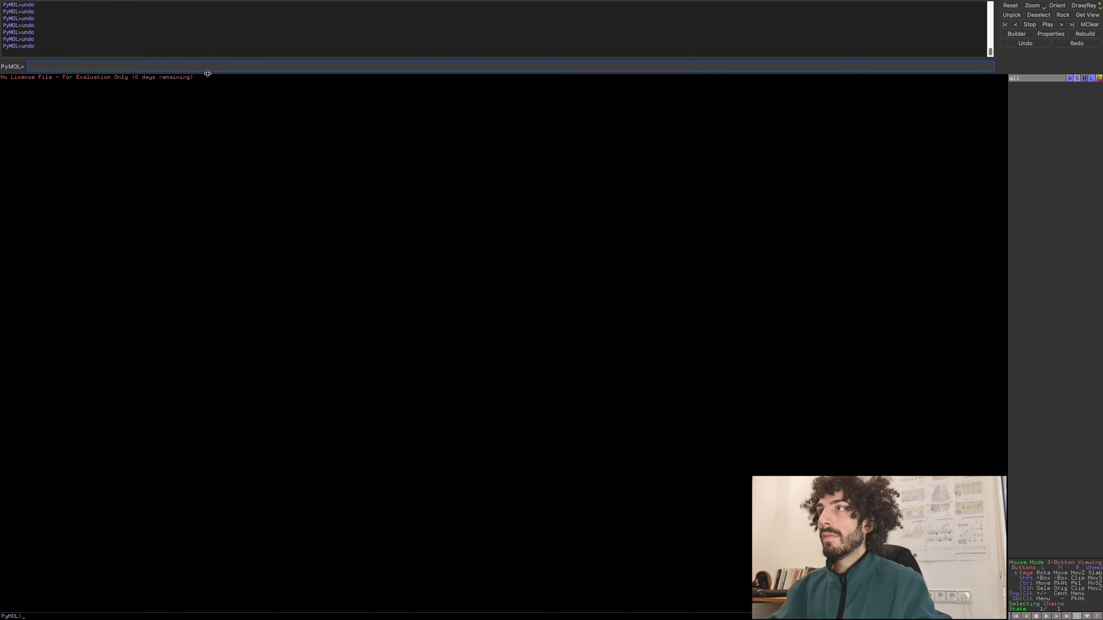
Load the human insulin structure by running the command fetch 4ewz
{"action": "left_click", "coordinate": [209, 68]}
{"action": "type", "text": "fe"}
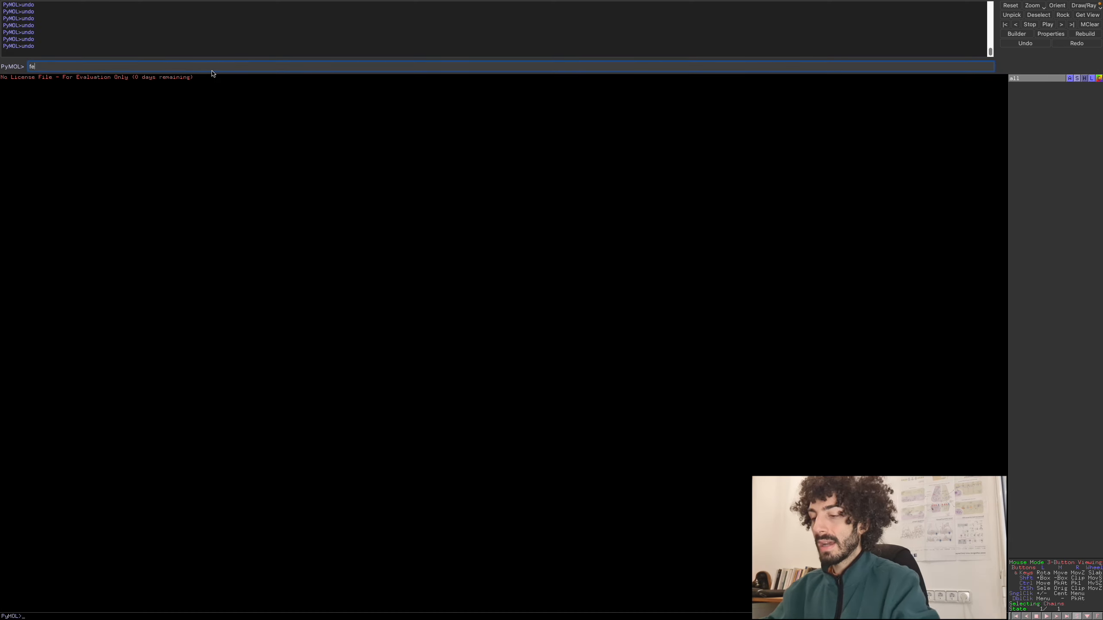
{"action": "type", "text": "tch 4ewz"}
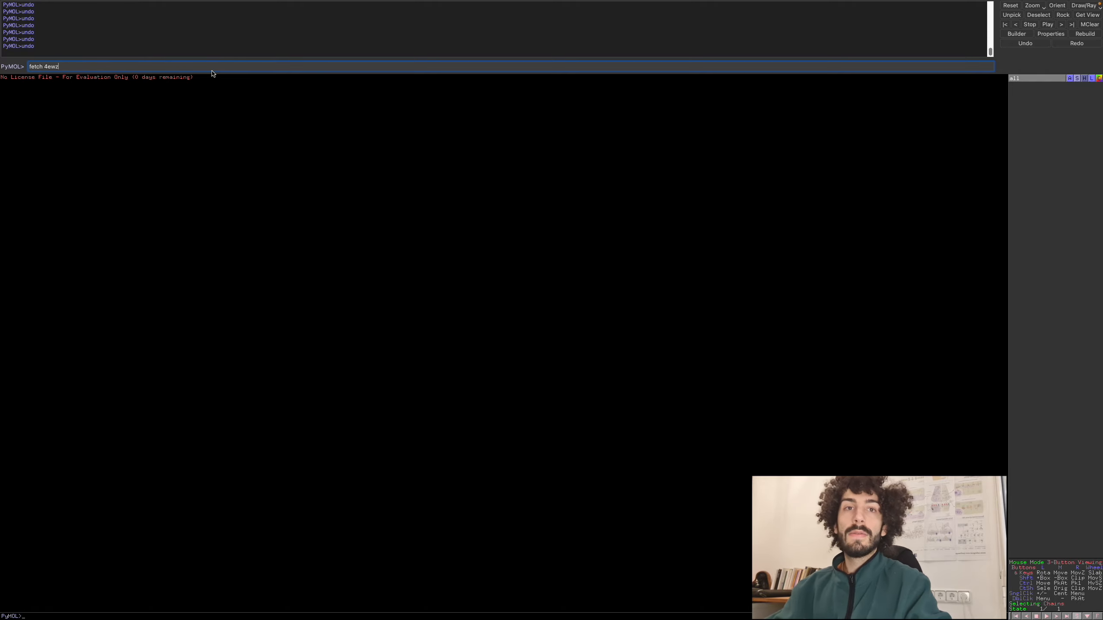
{"action": "key", "text": "Return"}
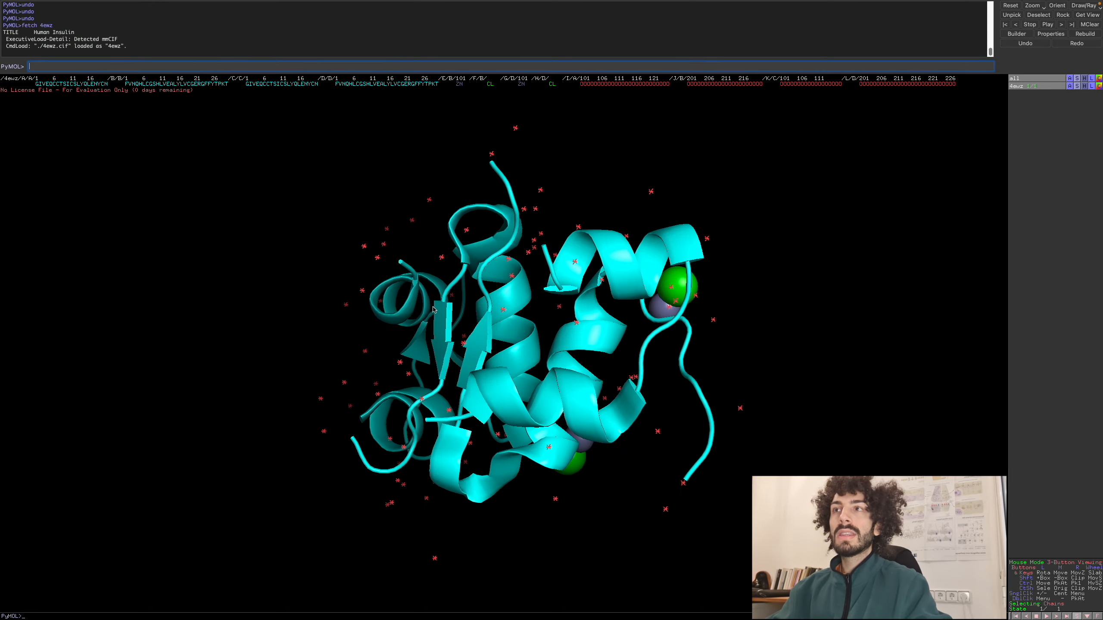
Orient the view on the 4ewz object and set the rotation origin to it
{"action": "left_click_drag", "start_coordinate": [439, 369], "coordinate": [722, 299]}
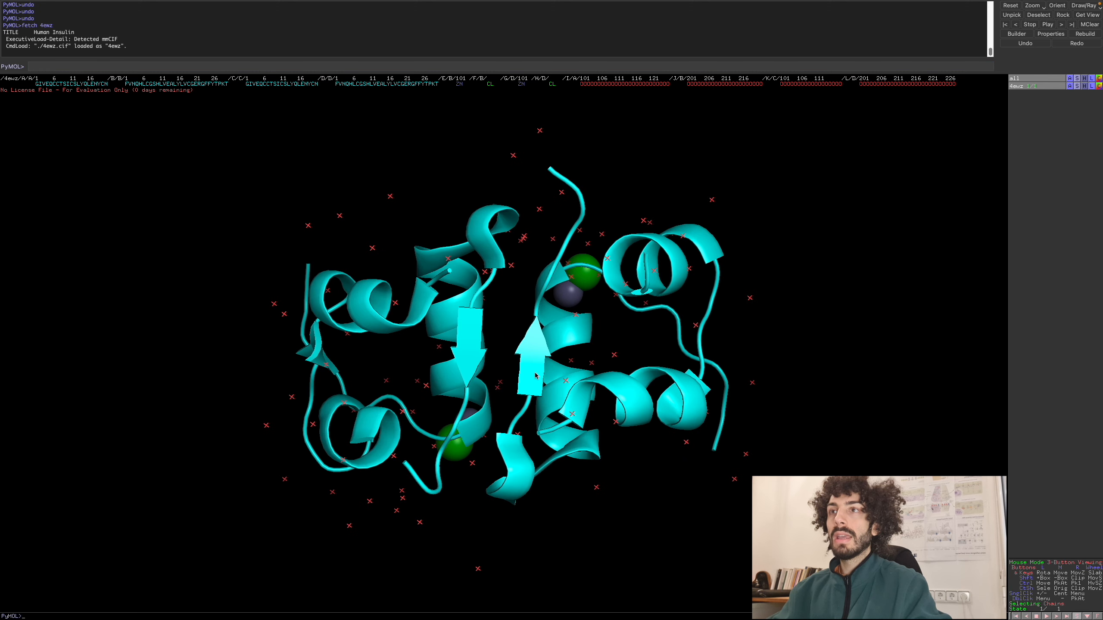
{"action": "left_click", "coordinate": [1071, 86]}
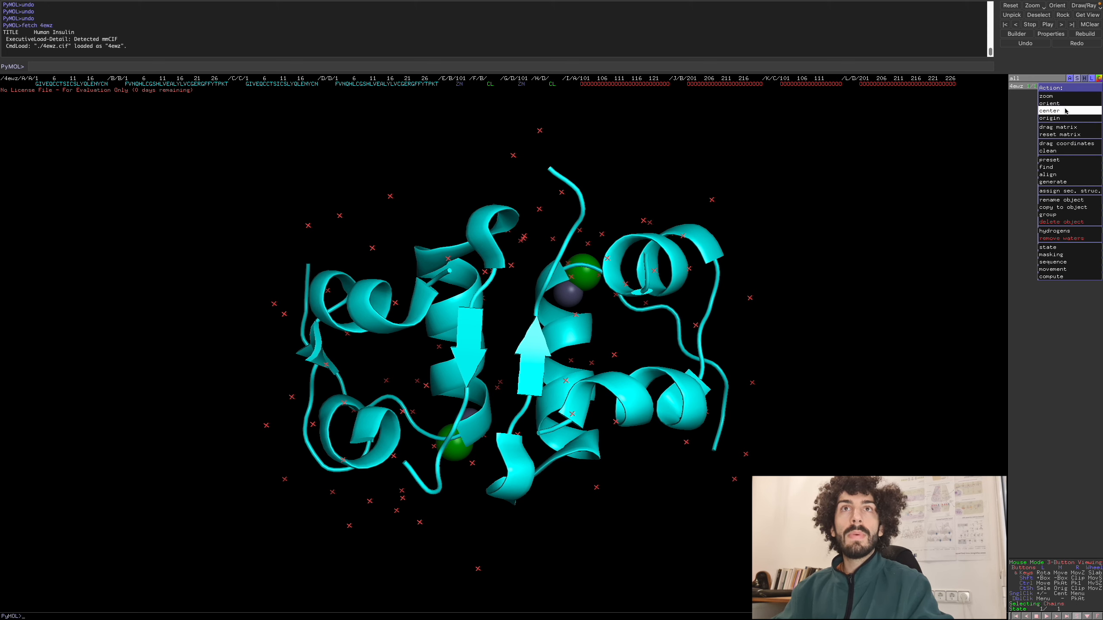
{"action": "left_click", "coordinate": [1067, 104]}
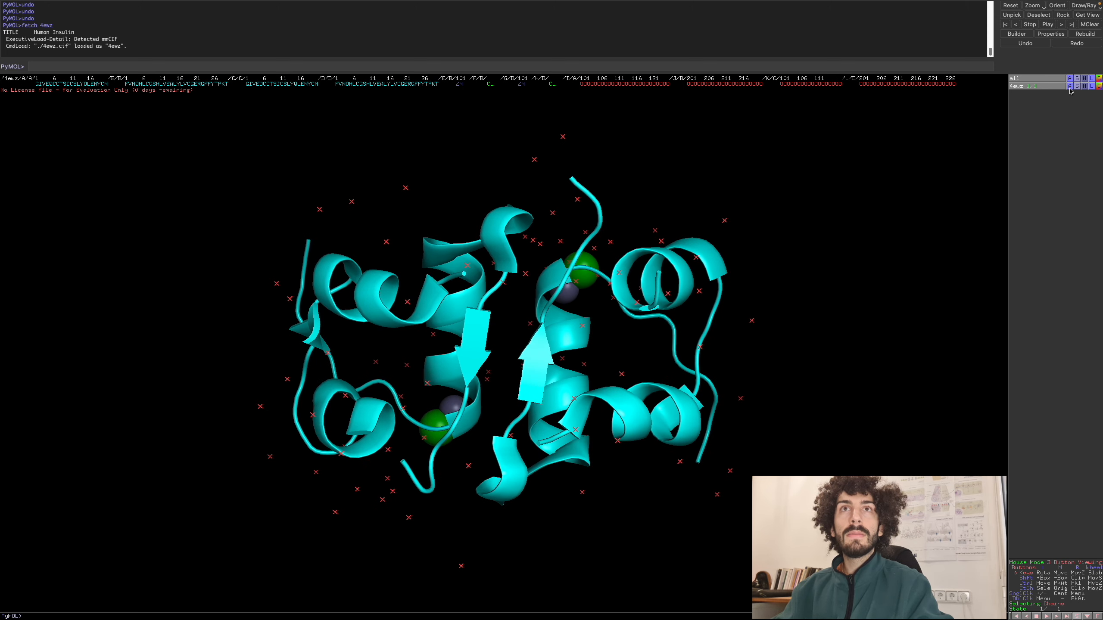
{"action": "left_click", "coordinate": [1071, 87]}
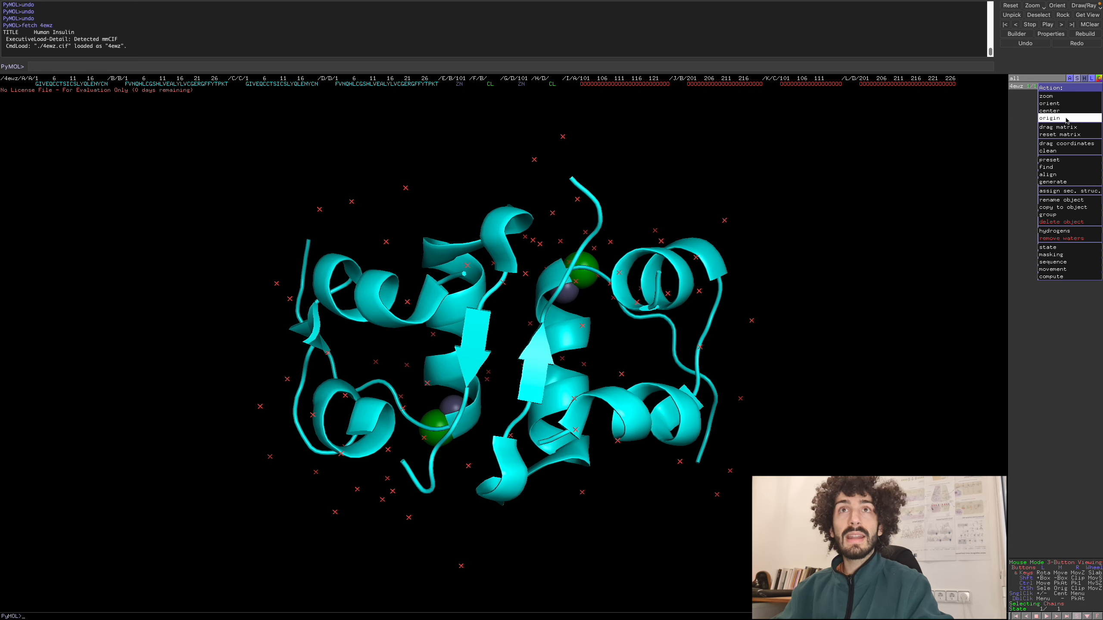
{"action": "left_click", "coordinate": [1067, 119]}
{"action": "left_click_drag", "start_coordinate": [481, 386], "coordinate": [626, 372]}
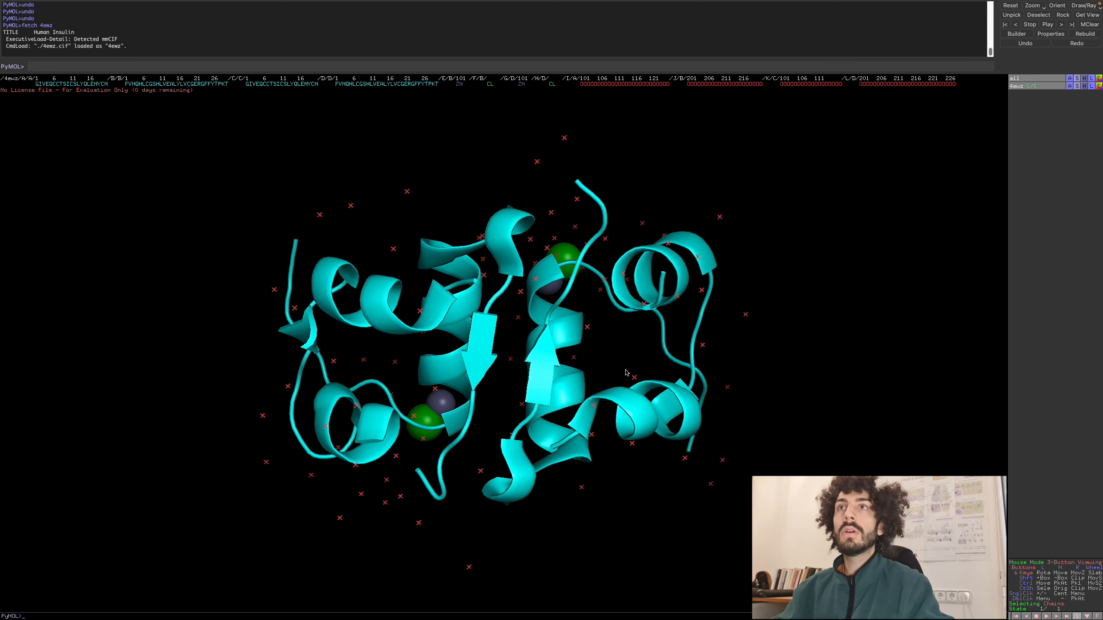
Color the 4ewz object by chain and remove its water molecules
{"action": "left_click", "coordinate": [1100, 86]}
{"action": "mouse_move", "coordinate": [1097, 98]}
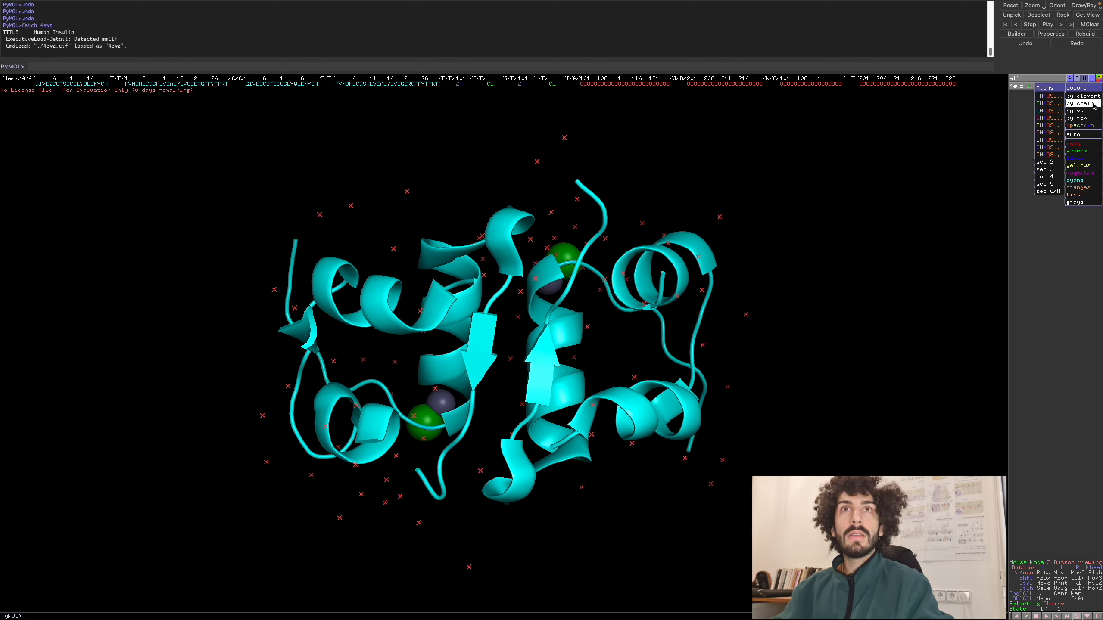
{"action": "left_click", "coordinate": [1054, 106]}
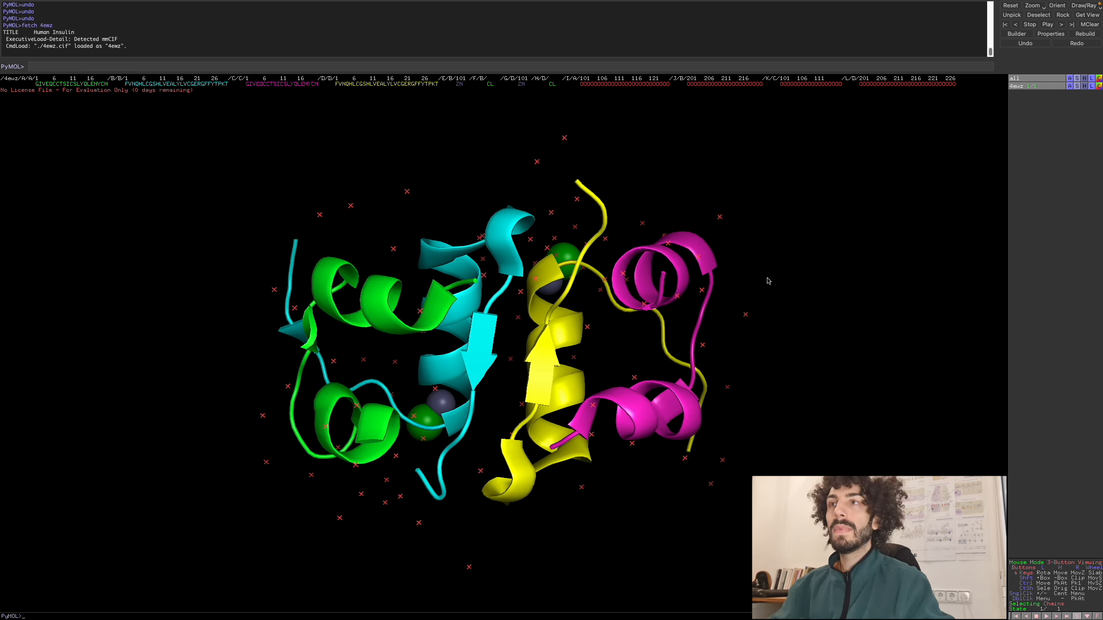
{"action": "left_click", "coordinate": [1070, 86]}
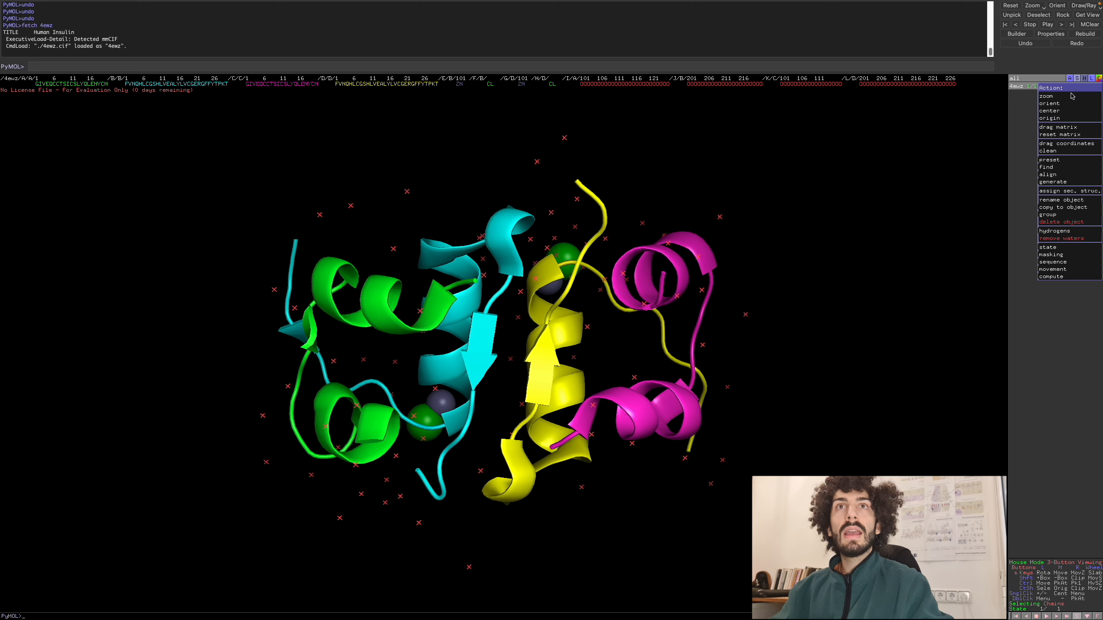
{"action": "left_click", "coordinate": [1057, 238]}
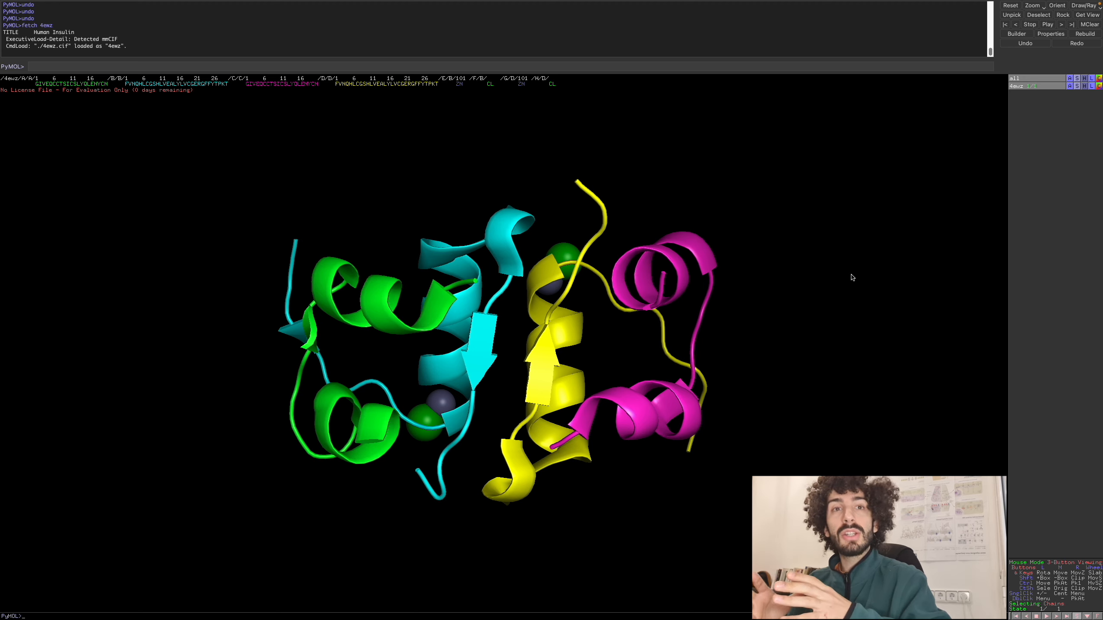
Store the current view as scene 001 with the command scene 001,update
{"action": "left_click", "coordinate": [583, 65]}
{"action": "type", "text": "scene"}
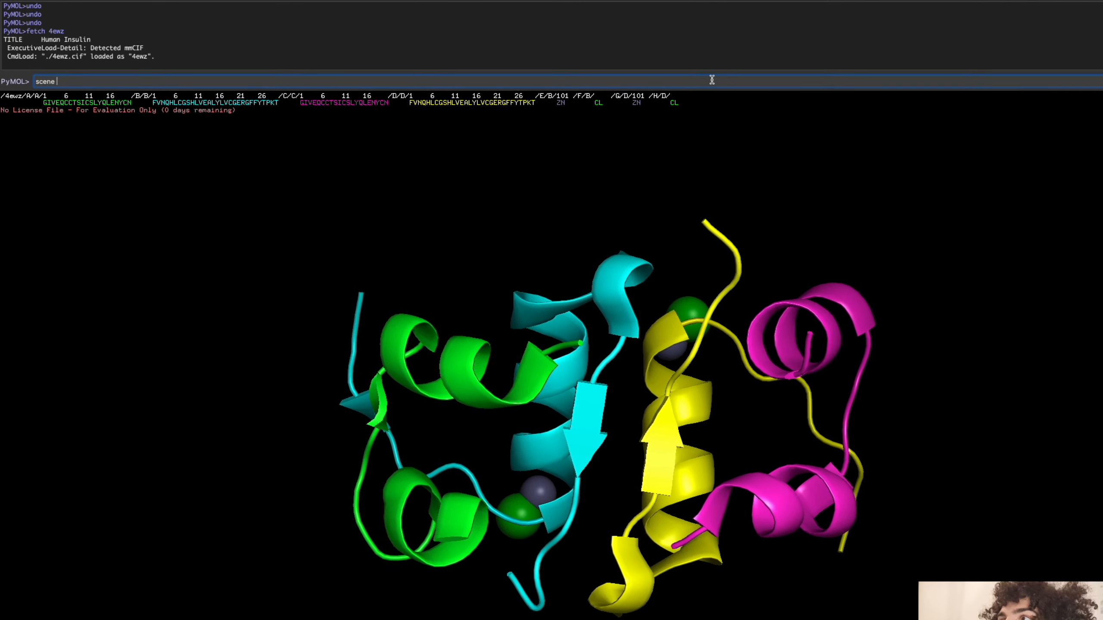
{"action": "type", "text": " 0014"}
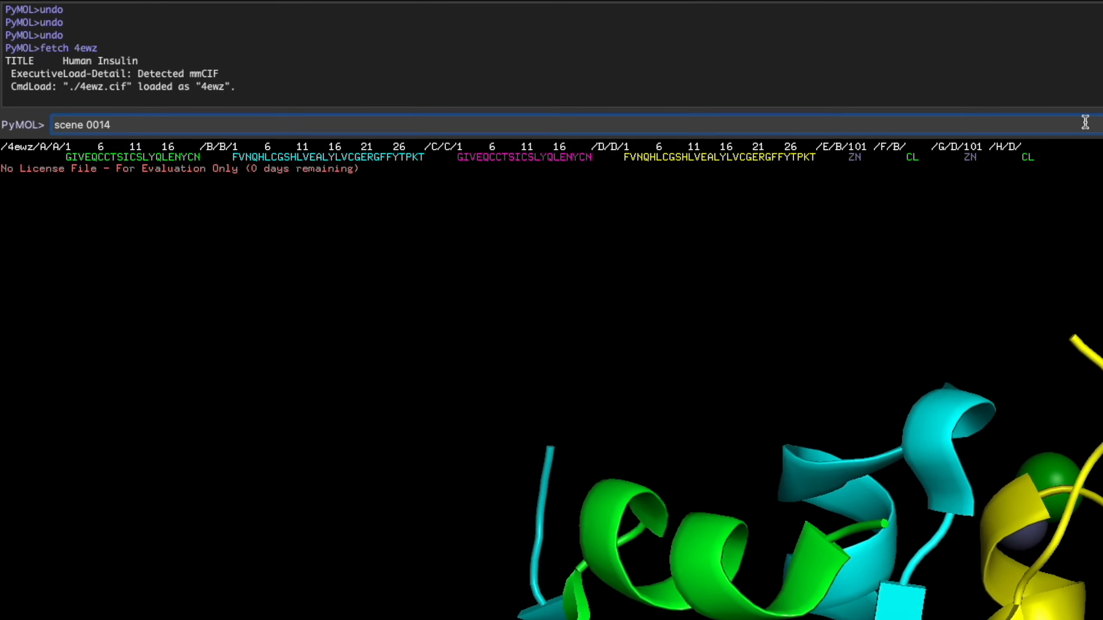
{"action": "key", "text": "BackSpace"}
{"action": "type", "text": ",update"}
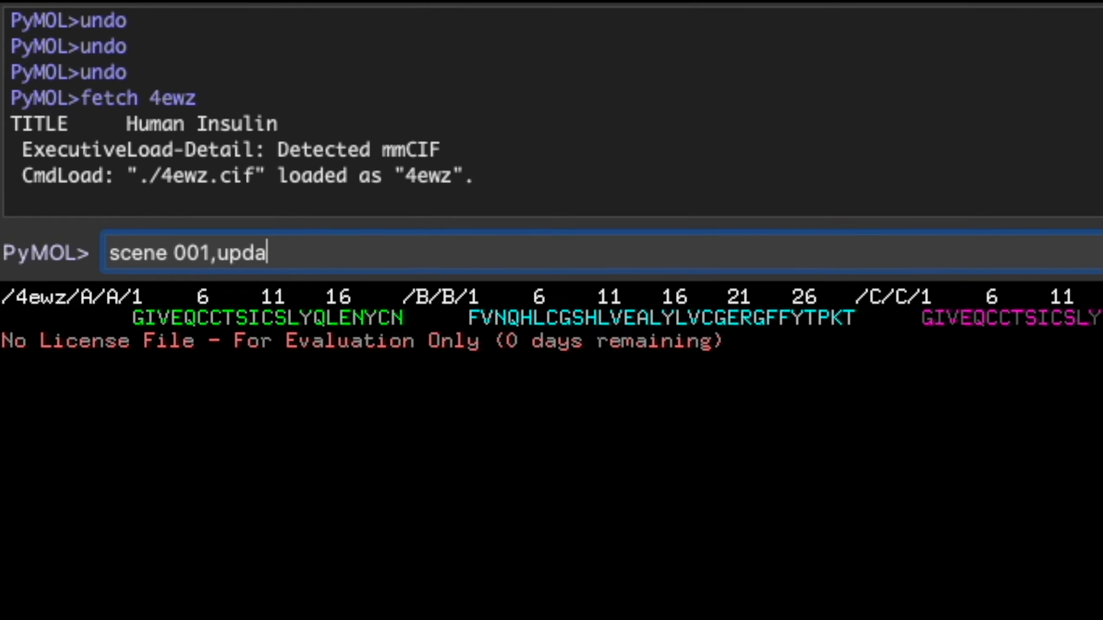
{"action": "key", "text": "Return"}
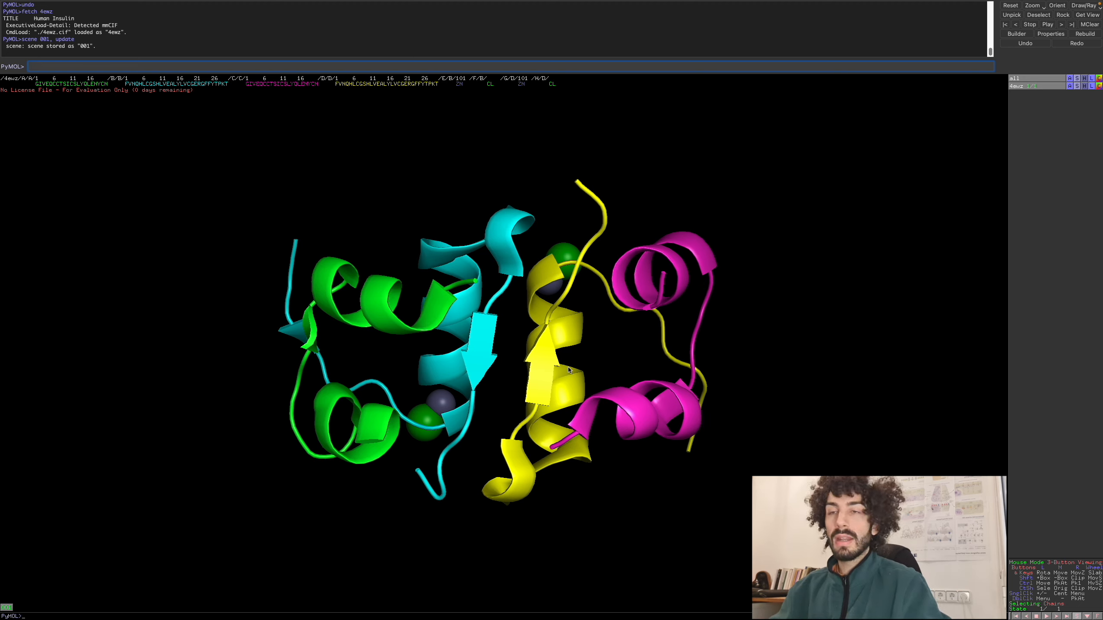
Enter scene 001,update on the command line again without running it
{"action": "left_click", "coordinate": [320, 64]}
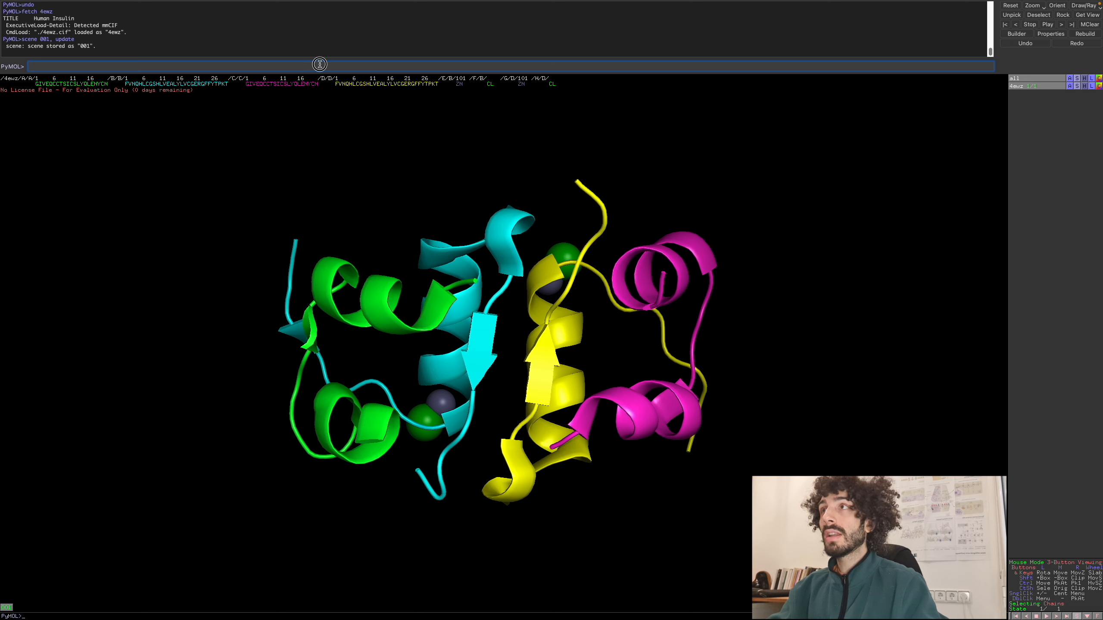
{"action": "type", "text": "scene 001,update"}
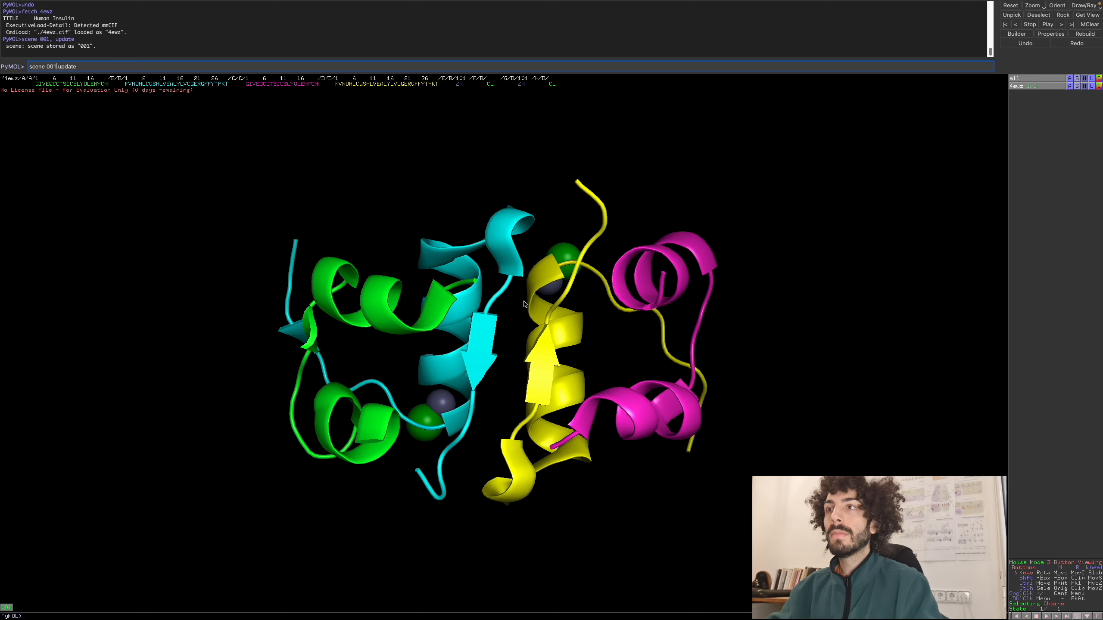
{"action": "type", "text": ","}
{"action": "key", "text": "BackSpace"}
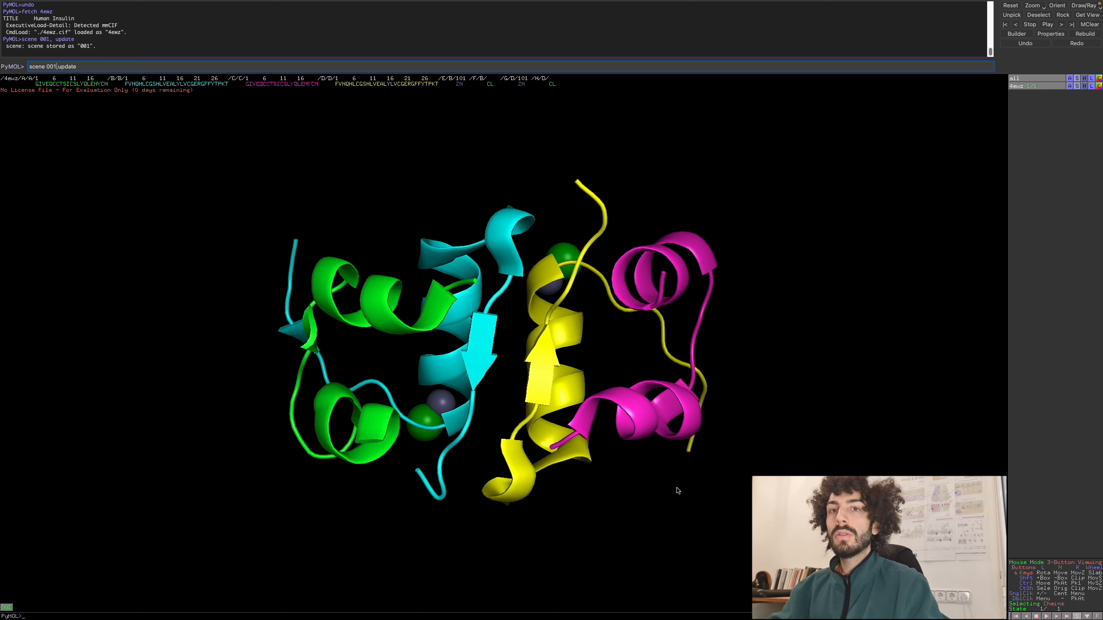
{"action": "key", "text": "BackSpace"}
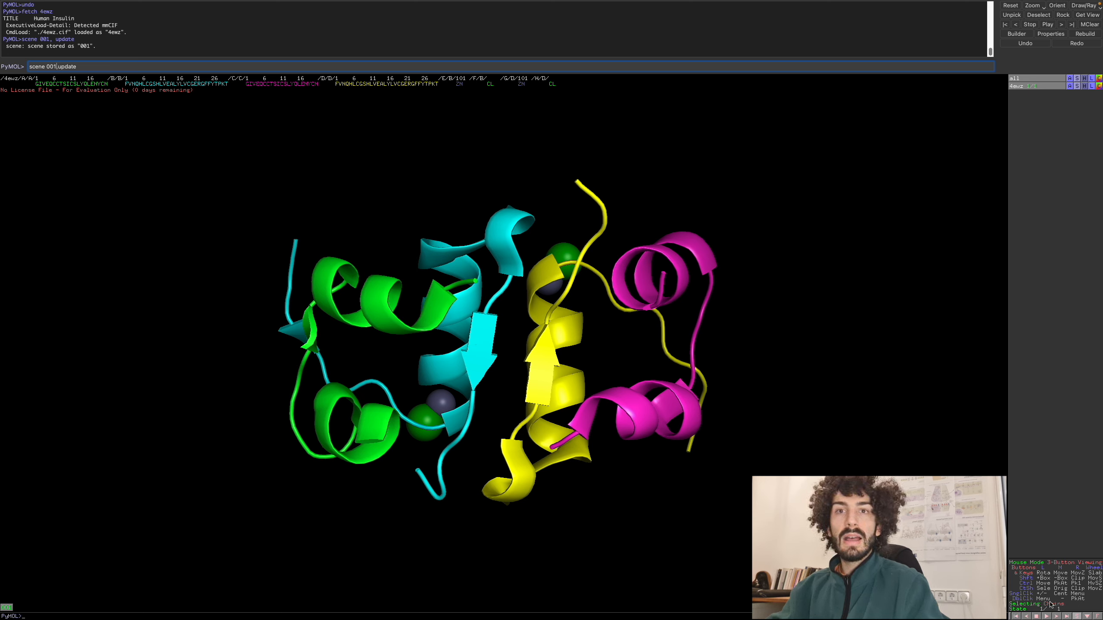
Select the green and cyan chains together and rename the selection chain_A
{"action": "left_click", "coordinate": [371, 307]}
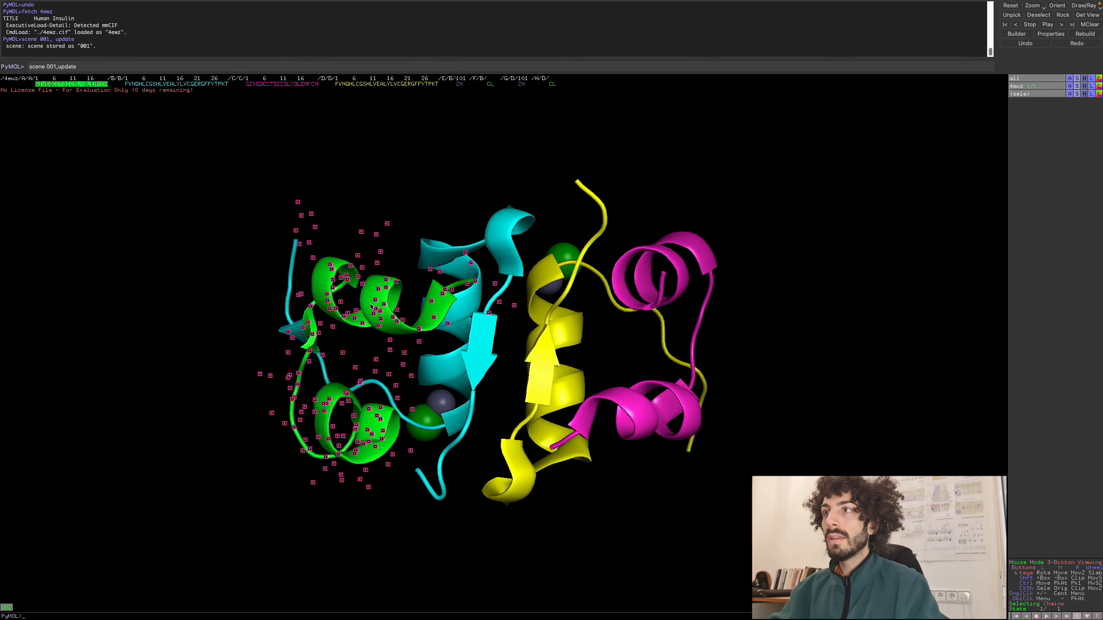
{"action": "left_click", "coordinate": [476, 365]}
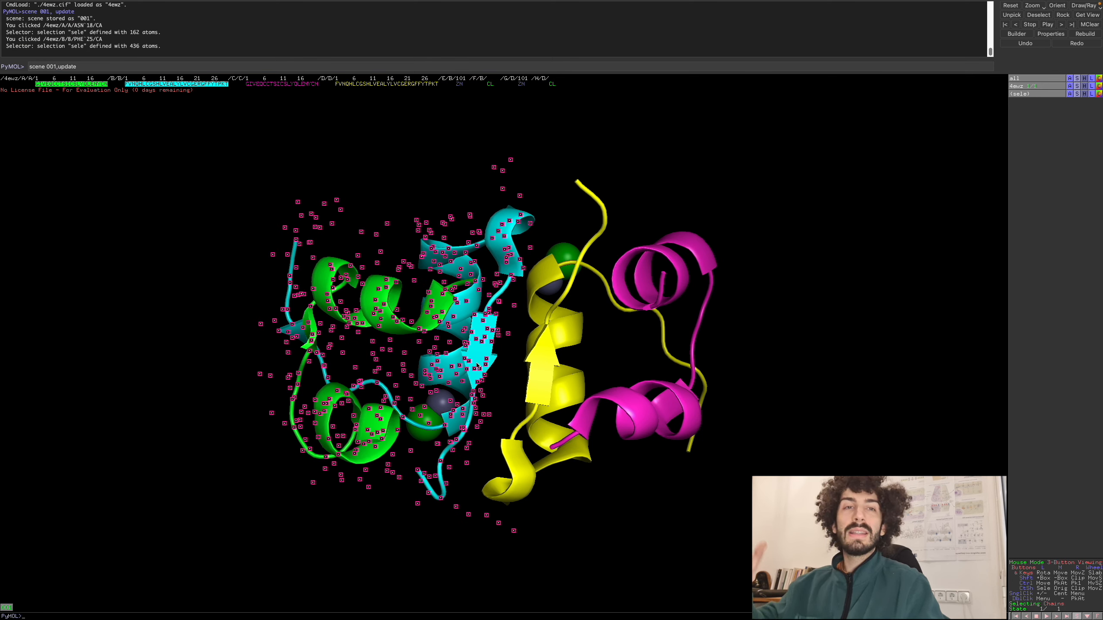
{"action": "left_click", "coordinate": [1071, 94]}
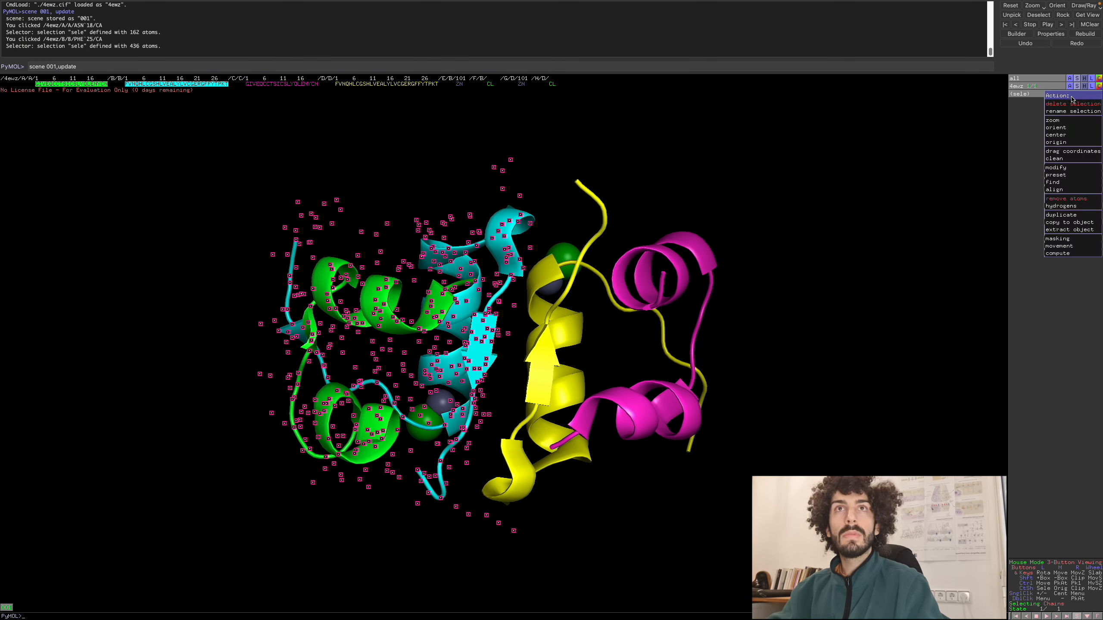
{"action": "left_click", "coordinate": [1072, 112]}
{"action": "key", "text": "BackSpace"}
{"action": "key", "text": "BackSpace"}
{"action": "key", "text": "BackSpace"}
{"action": "key", "text": "BackSpace"}
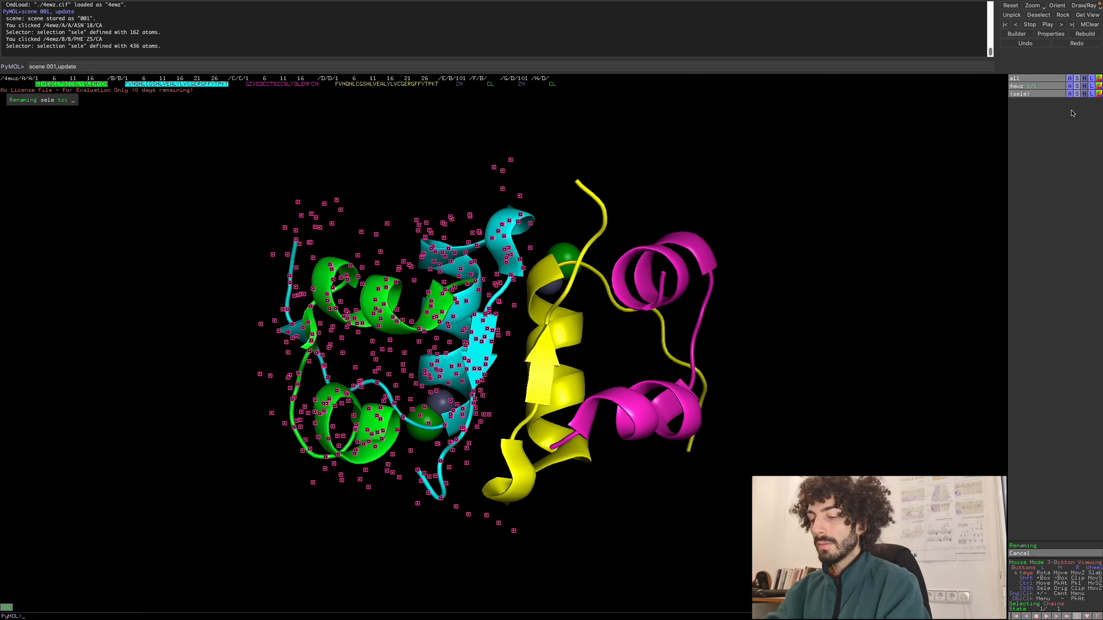
{"action": "type", "text": "chain_A"}
{"action": "key", "text": "Return"}
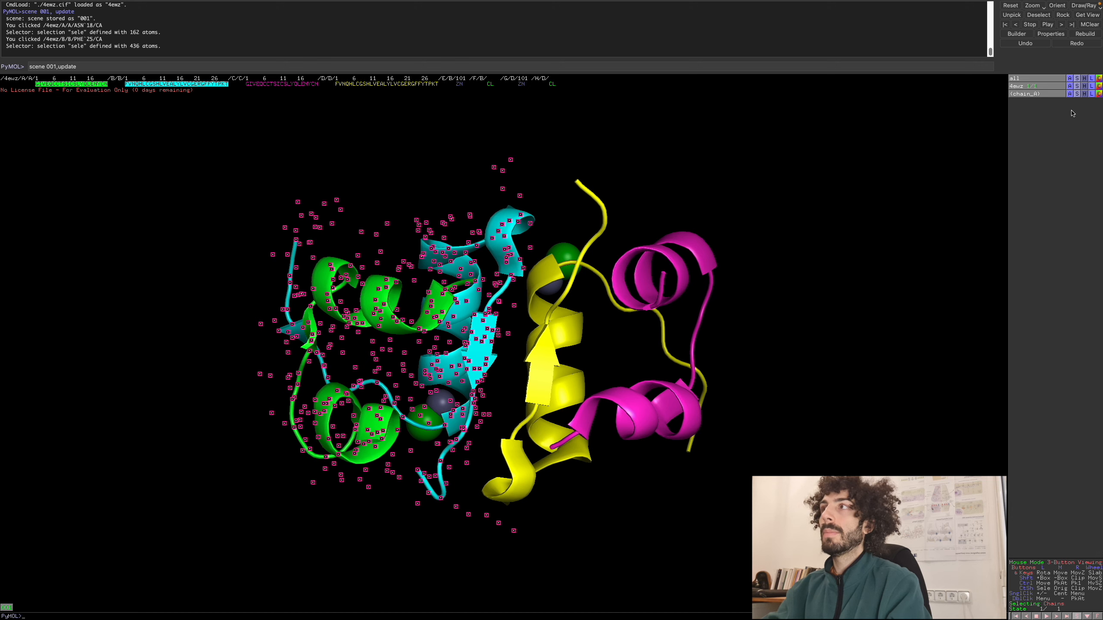
Select the magenta and yellow chains, hide them, and clear the active selection
{"action": "left_click", "coordinate": [775, 253]}
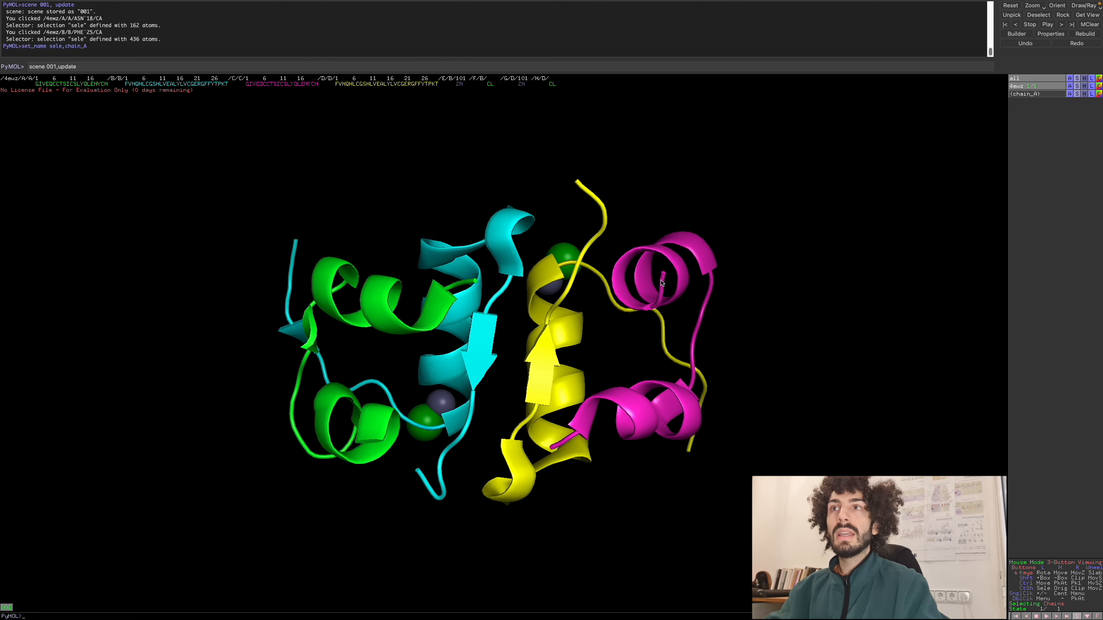
{"action": "left_click", "coordinate": [637, 303]}
{"action": "left_click", "coordinate": [583, 346]}
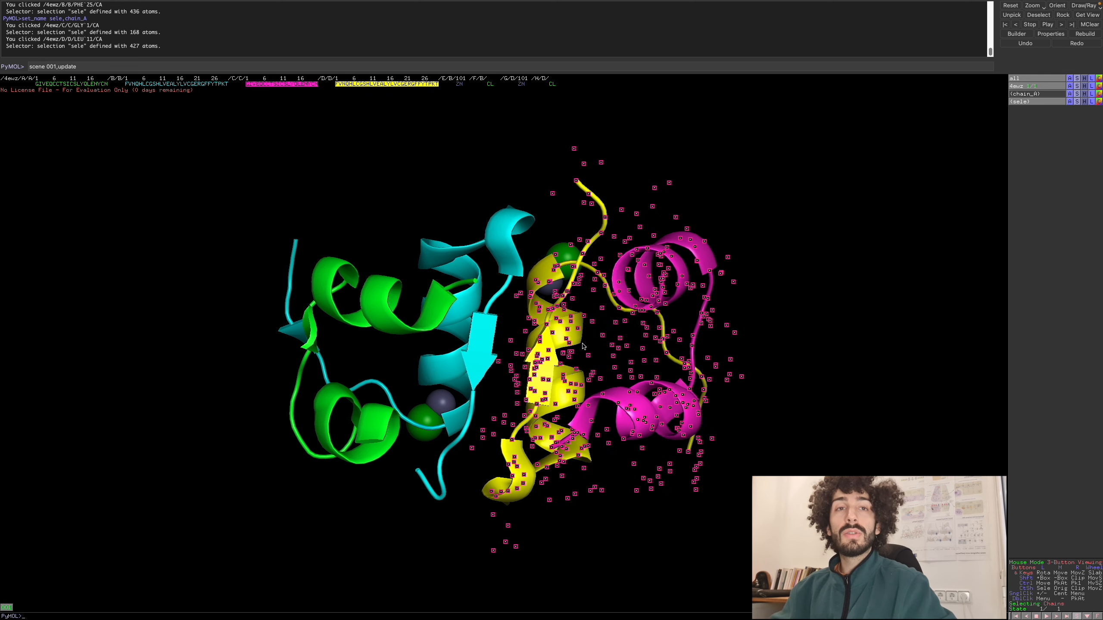
{"action": "left_click", "coordinate": [1085, 102]}
{"action": "left_click", "coordinate": [1081, 111]}
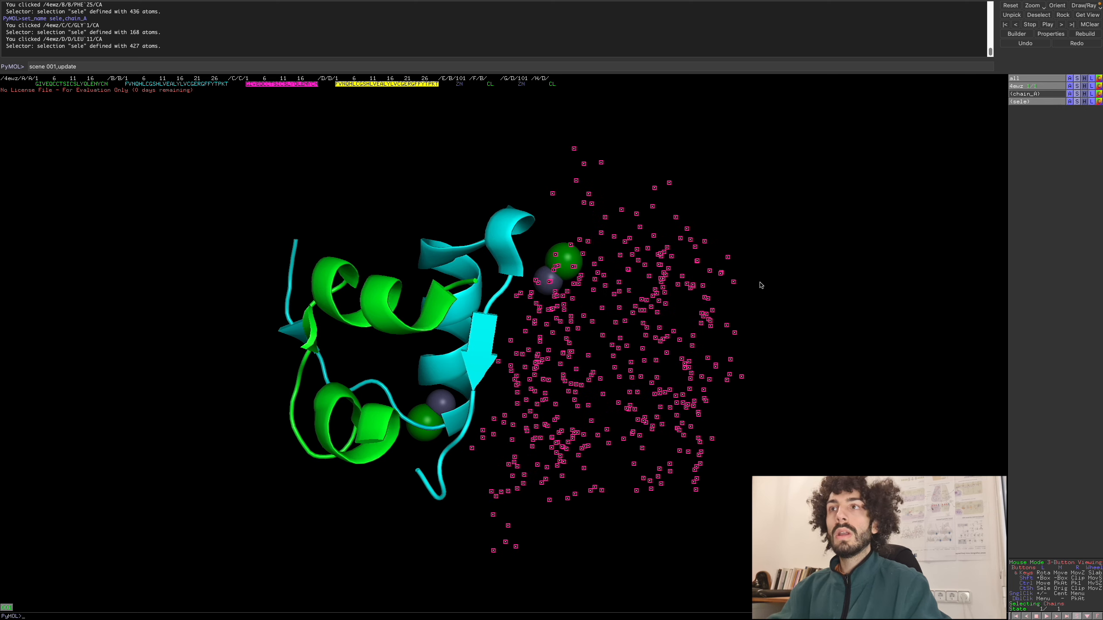
{"action": "left_click", "coordinate": [621, 351]}
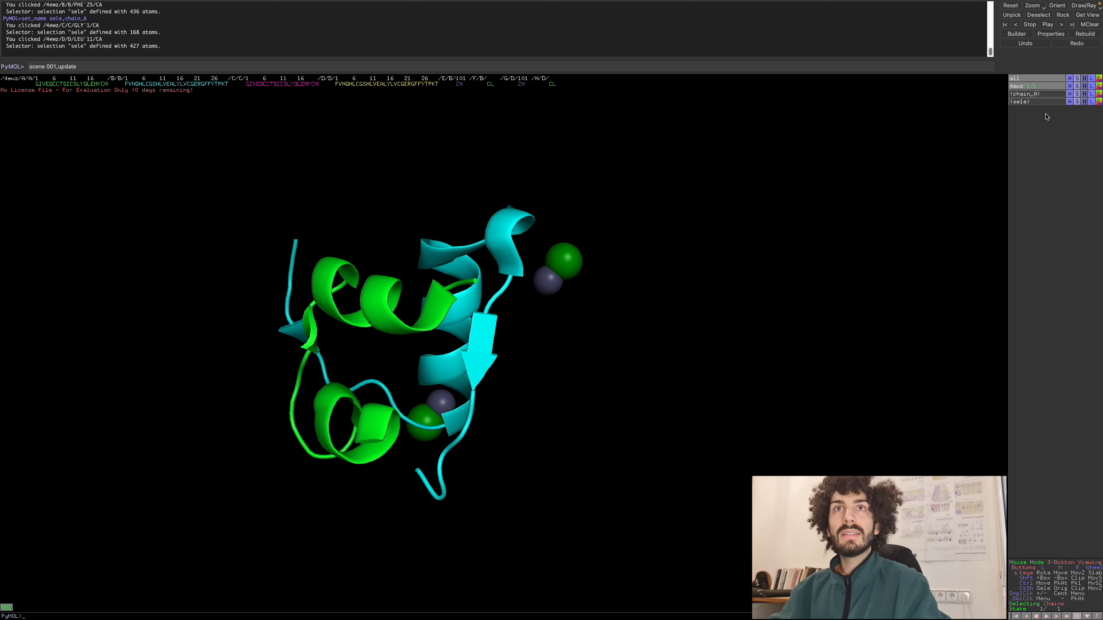
Orient the view on the chain_A selection, center it, and set it as the rotation origin
{"action": "left_click", "coordinate": [1071, 94]}
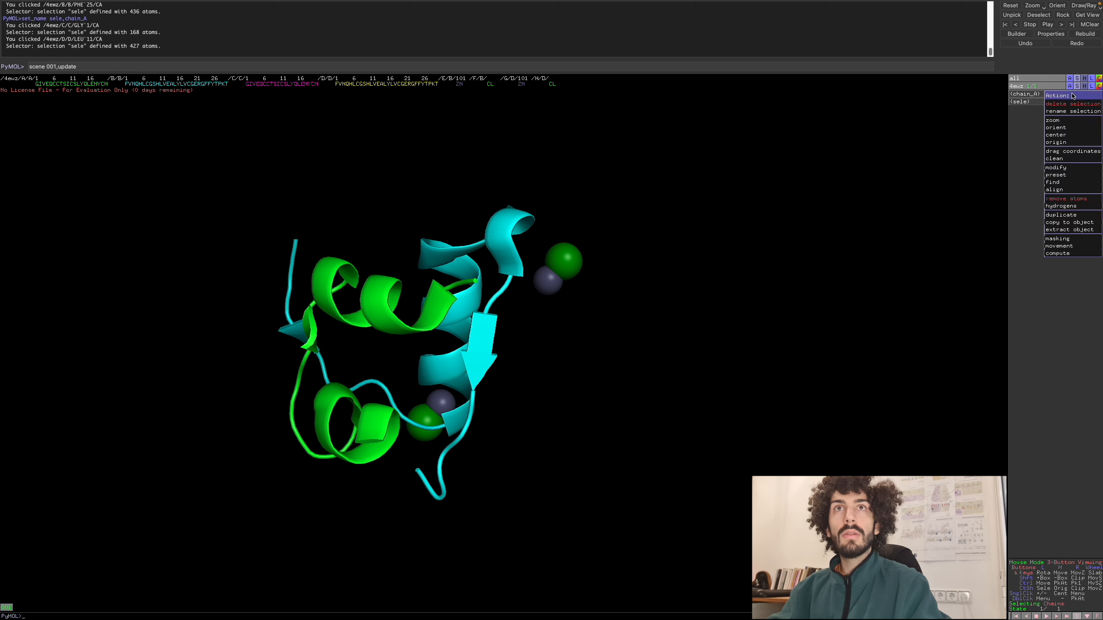
{"action": "left_click", "coordinate": [1074, 128]}
{"action": "left_click", "coordinate": [1069, 102]}
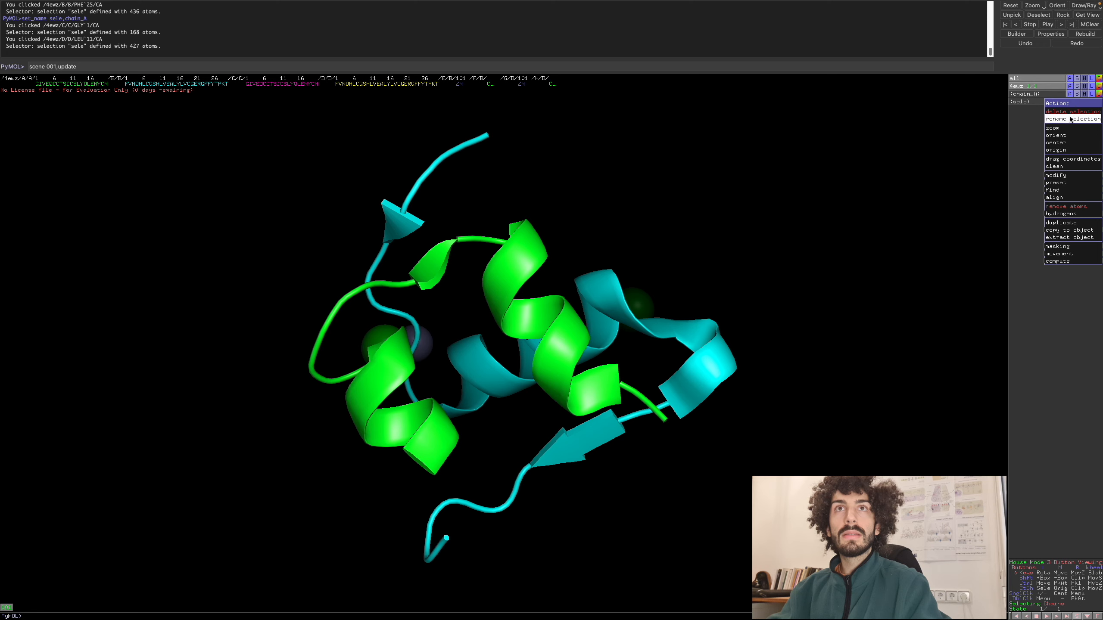
{"action": "left_click", "coordinate": [1029, 122]}
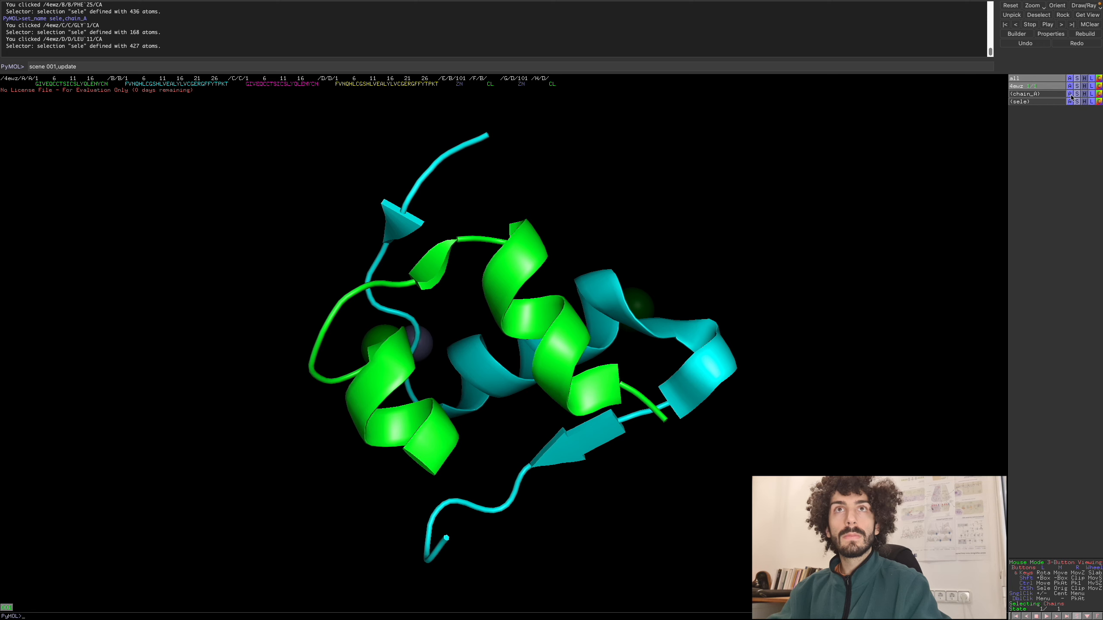
{"action": "left_click", "coordinate": [1070, 94]}
{"action": "left_click", "coordinate": [1064, 135]}
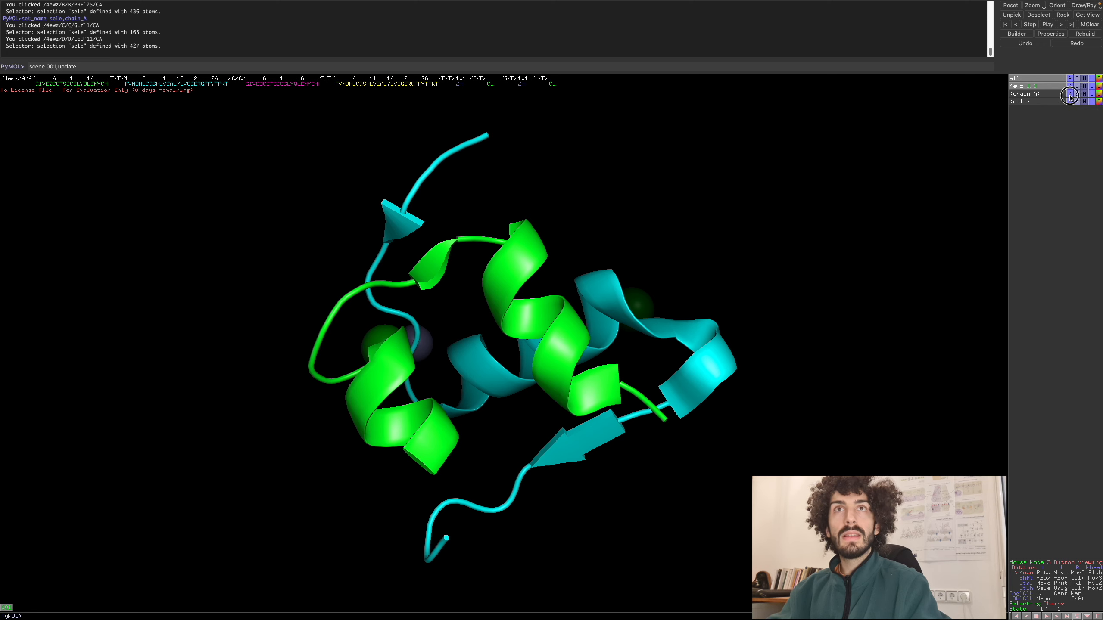
{"action": "left_click", "coordinate": [1070, 95]}
{"action": "left_click", "coordinate": [1058, 141]}
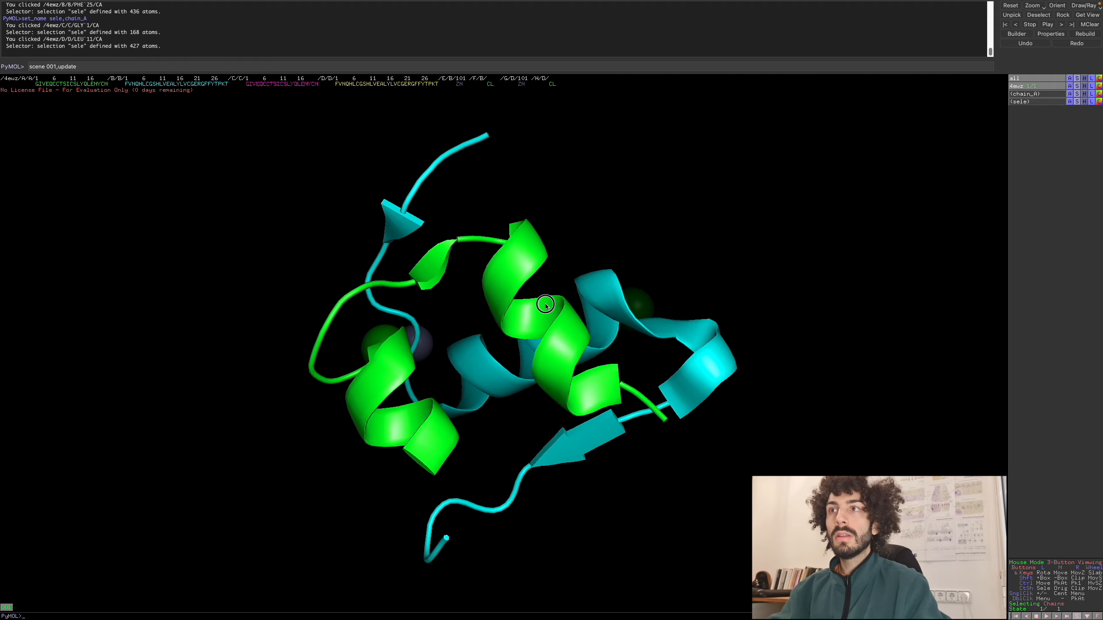
Rotate the molecule until the cyan helix stands upright beside the green chain and store the view with scene 002, update
{"action": "left_click_drag", "start_coordinate": [543, 302], "coordinate": [402, 241]}
{"action": "left_click_drag", "start_coordinate": [425, 297], "coordinate": [472, 294]}
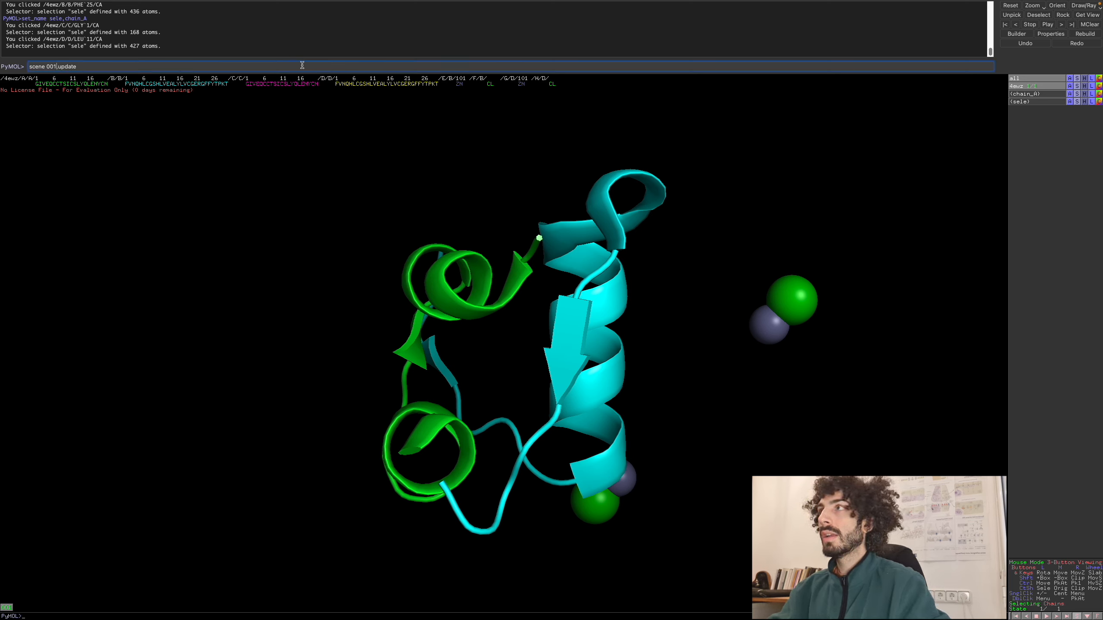
{"action": "key", "text": "BackSpace"}
{"action": "type", "text": "2"}
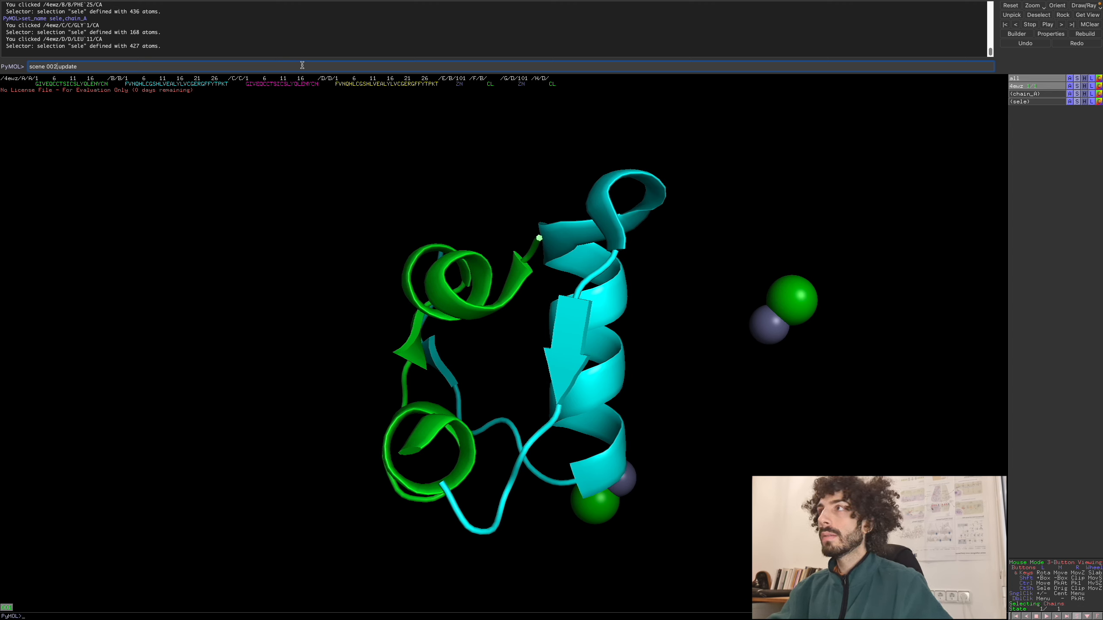
{"action": "key", "text": "Return"}
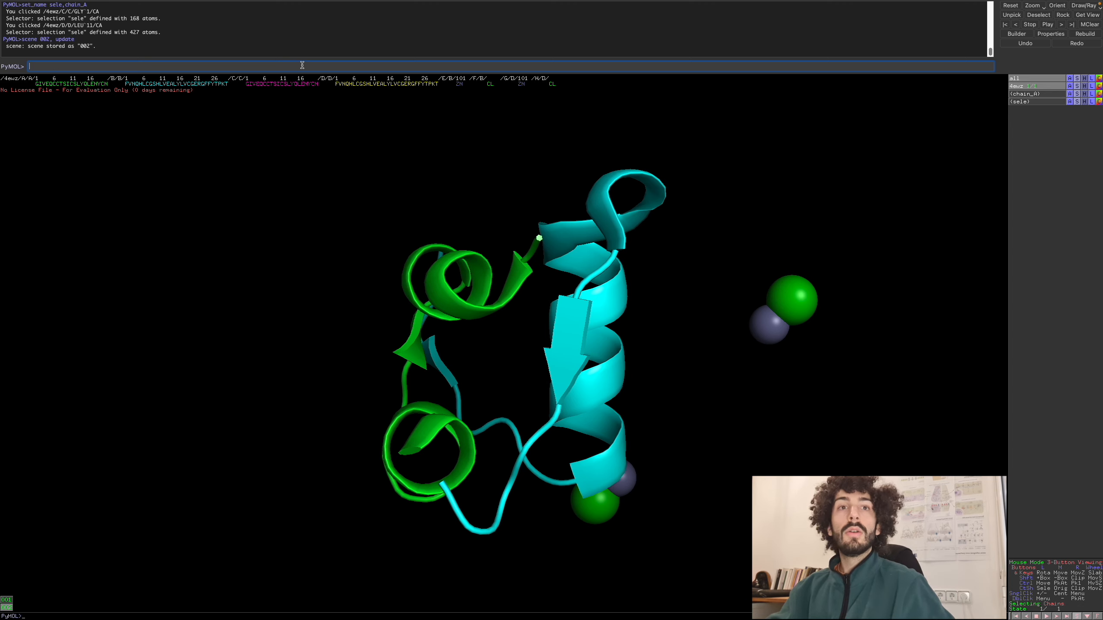
Recall scene 001 and return to scene 002 to check both stored views
{"action": "left_click", "coordinate": [7, 600]}
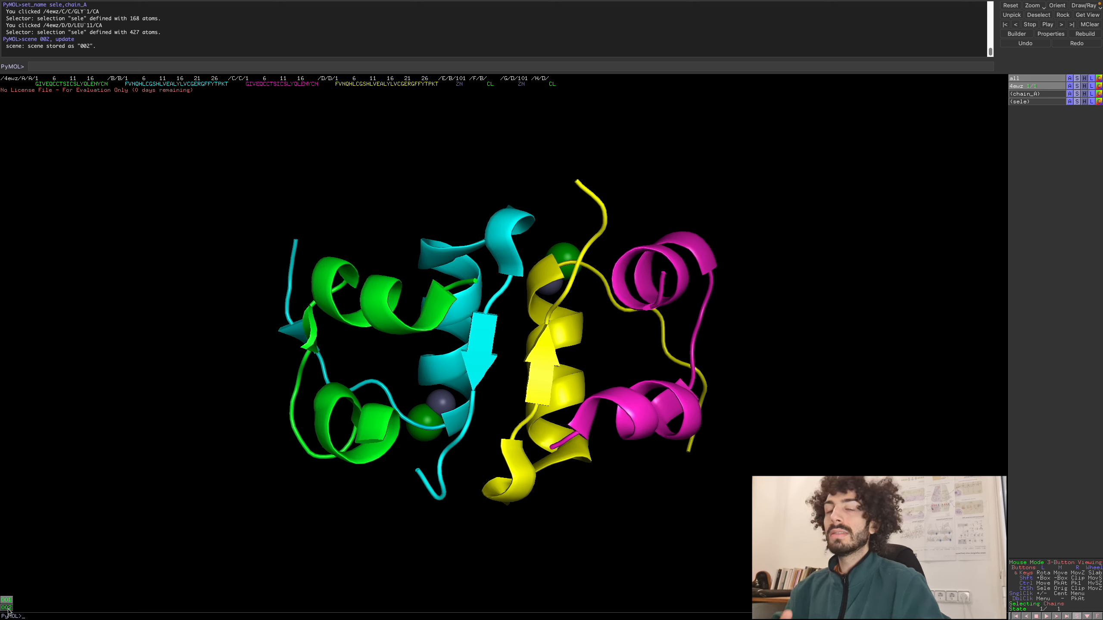
{"action": "left_click", "coordinate": [7, 607]}
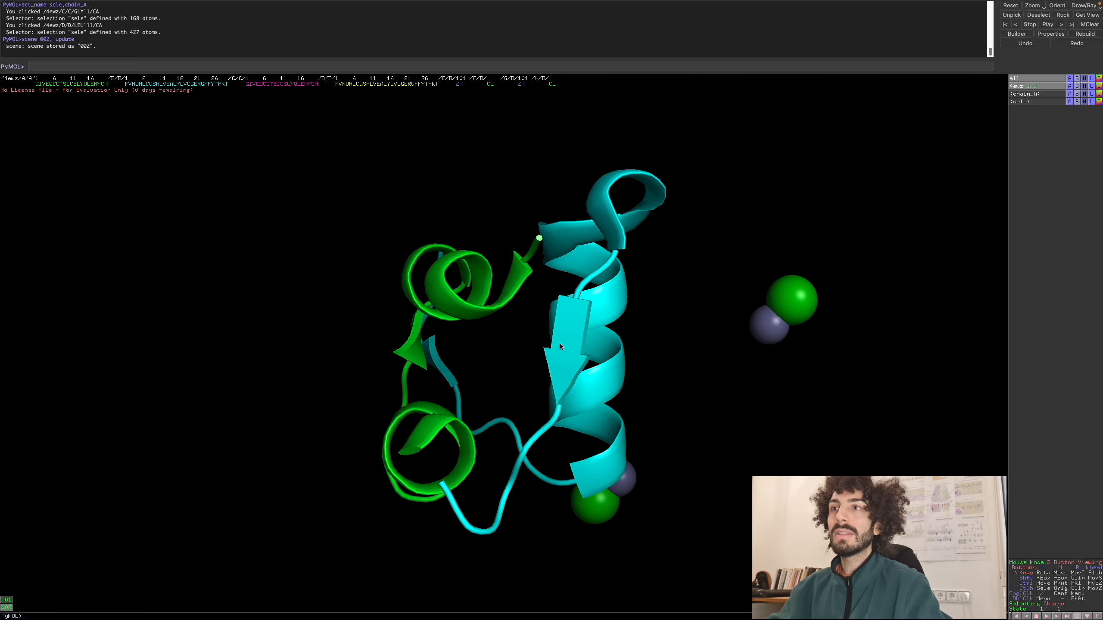
Switch the selection mode to Residues and select tyrosine 26 at the end of the cyan chain's strand
{"action": "left_click", "coordinate": [1057, 605]}
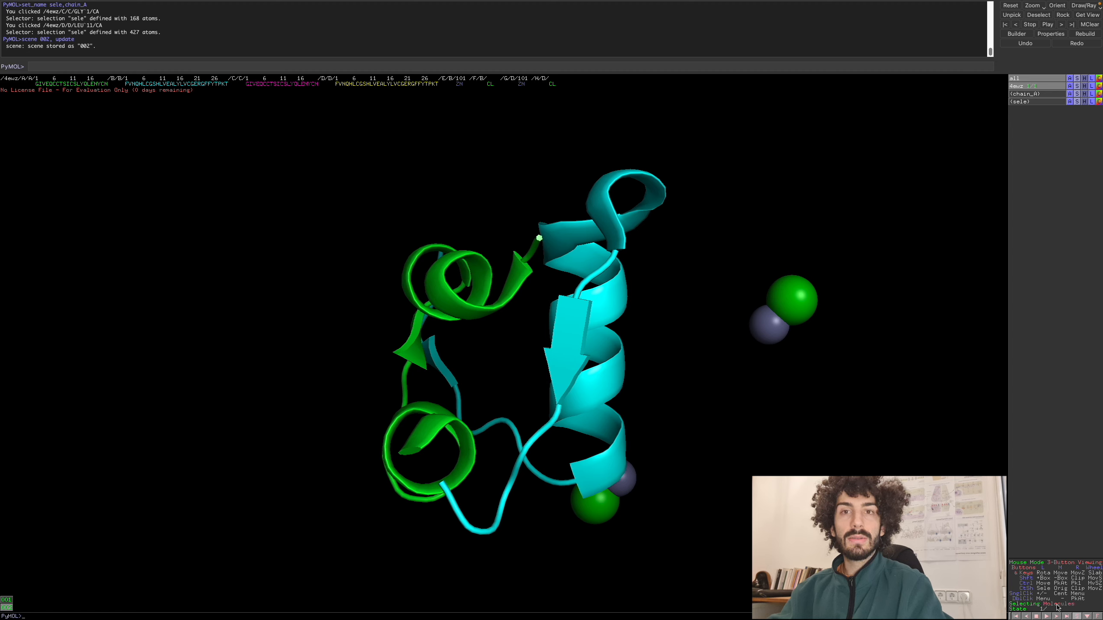
{"action": "left_click", "coordinate": [1057, 605]}
{"action": "left_click", "coordinate": [1057, 604]}
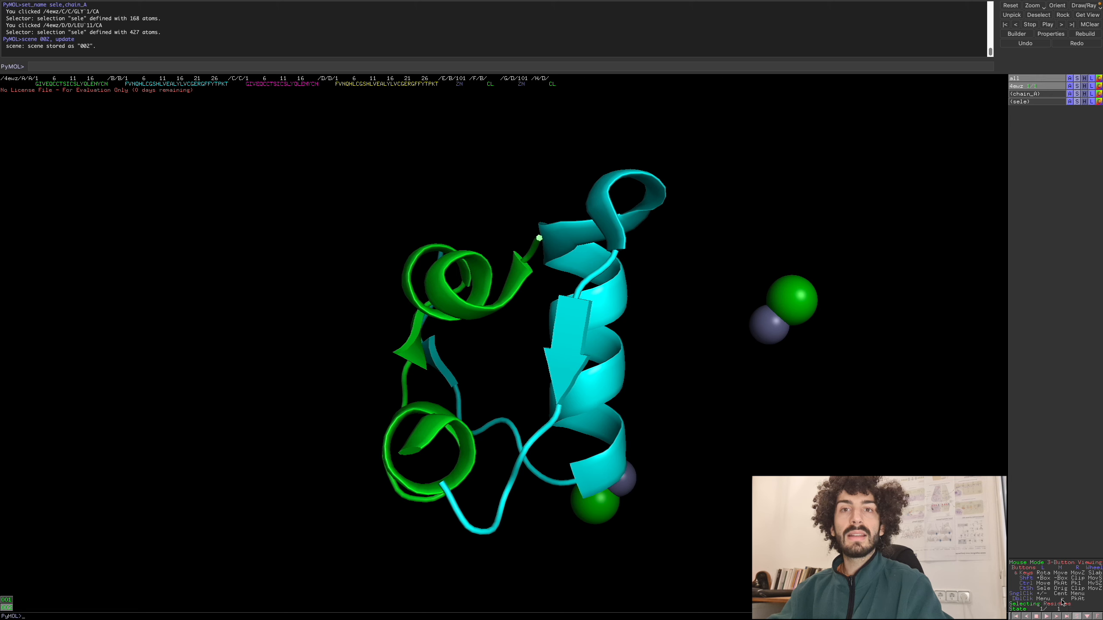
{"action": "scroll", "coordinate": [546, 429], "scroll_direction": "up", "scroll_amount": 3, "text": "ctrl"}
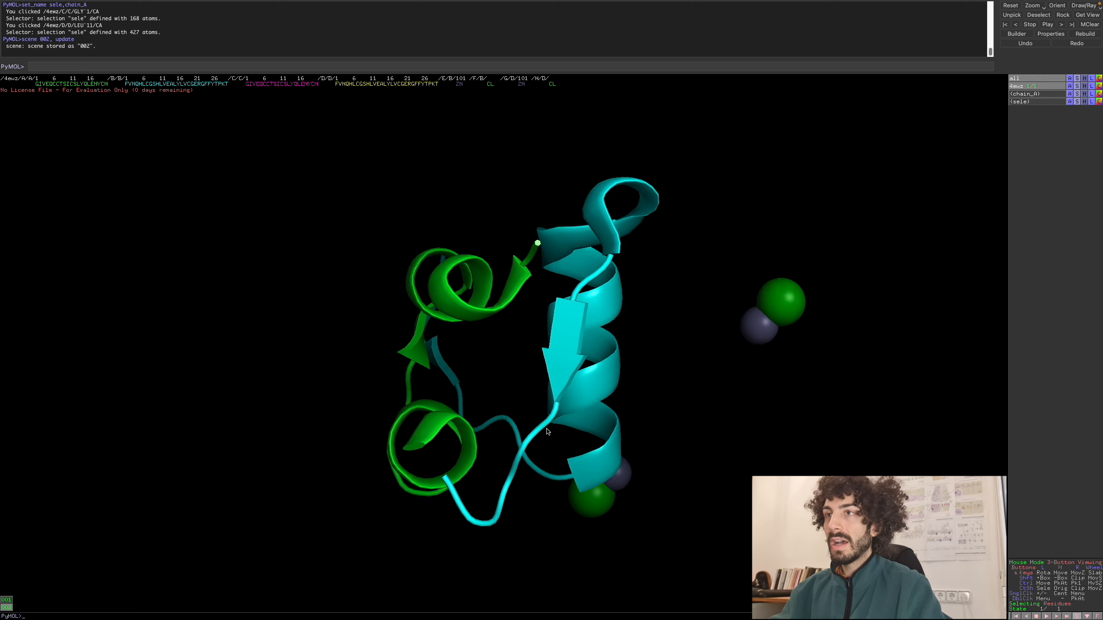
{"action": "scroll", "coordinate": [547, 429], "scroll_direction": "down", "scroll_amount": 7, "text": "ctrl"}
{"action": "left_click_drag", "start_coordinate": [580, 431], "coordinate": [528, 402]}
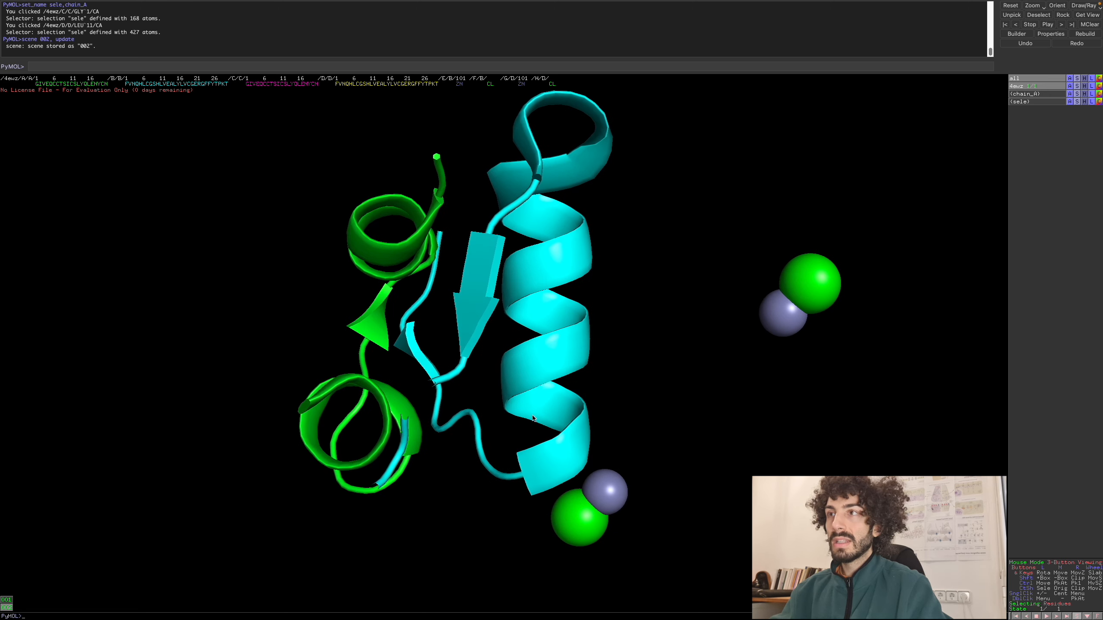
{"action": "scroll", "coordinate": [527, 402], "scroll_direction": "up", "scroll_amount": 2}
{"action": "left_click", "coordinate": [457, 367]}
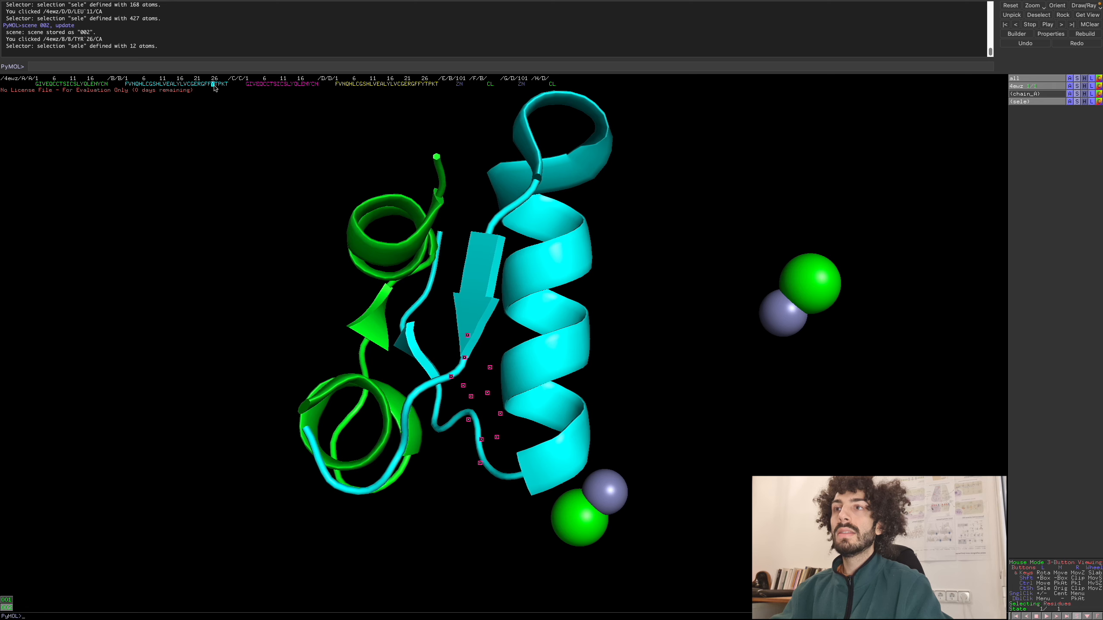
Rename the selection of the single residue to tyrosine
{"action": "left_click", "coordinate": [1070, 102]}
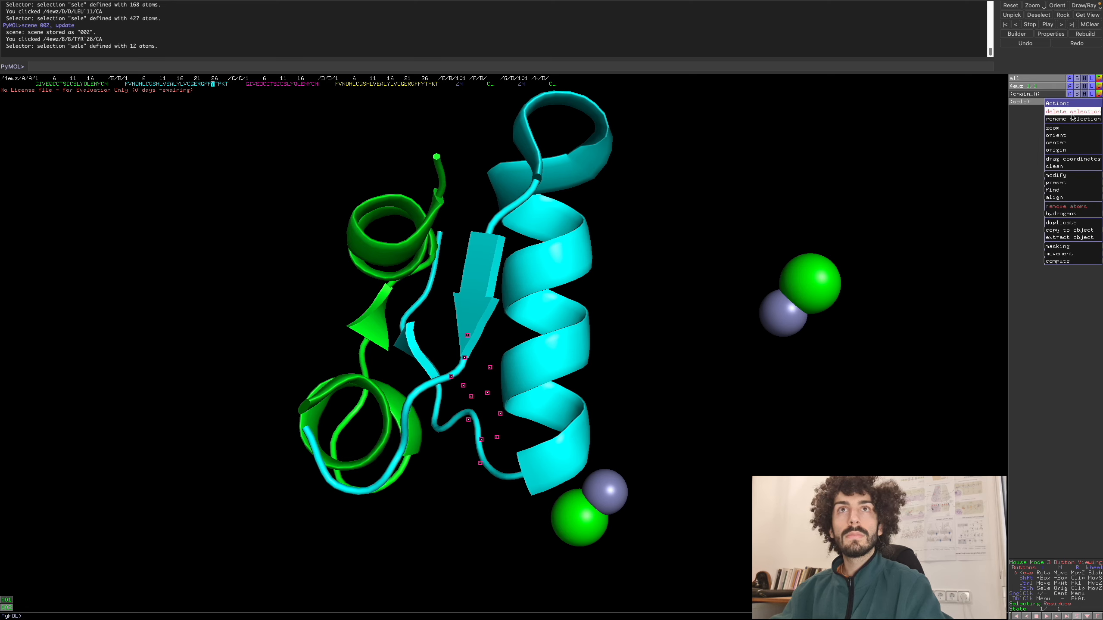
{"action": "left_click", "coordinate": [1072, 119]}
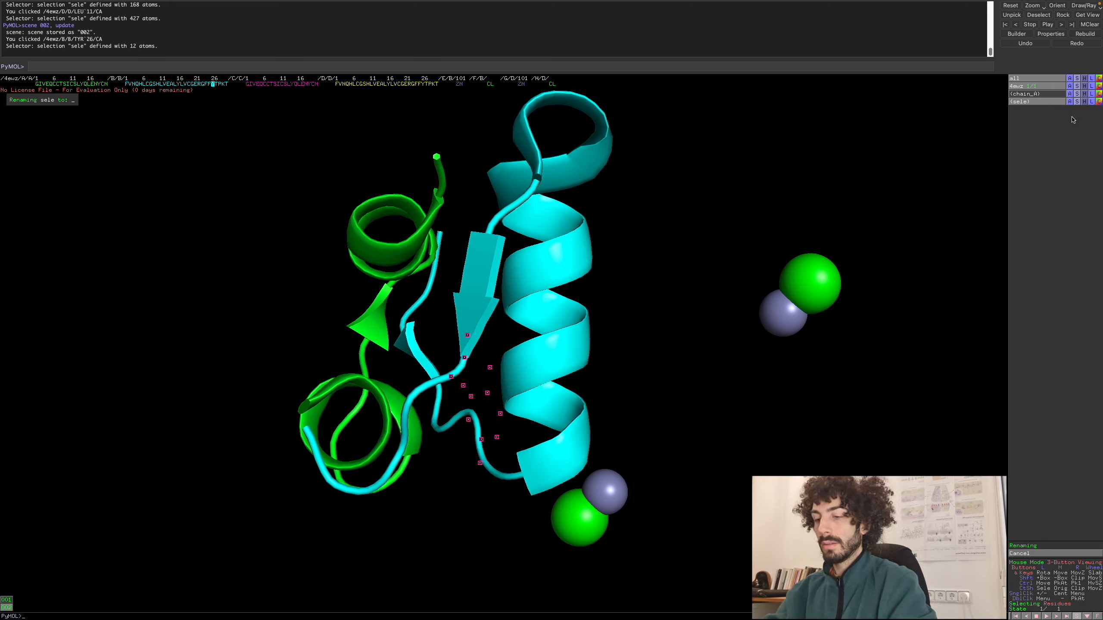
{"action": "type", "text": "tyrosine"}
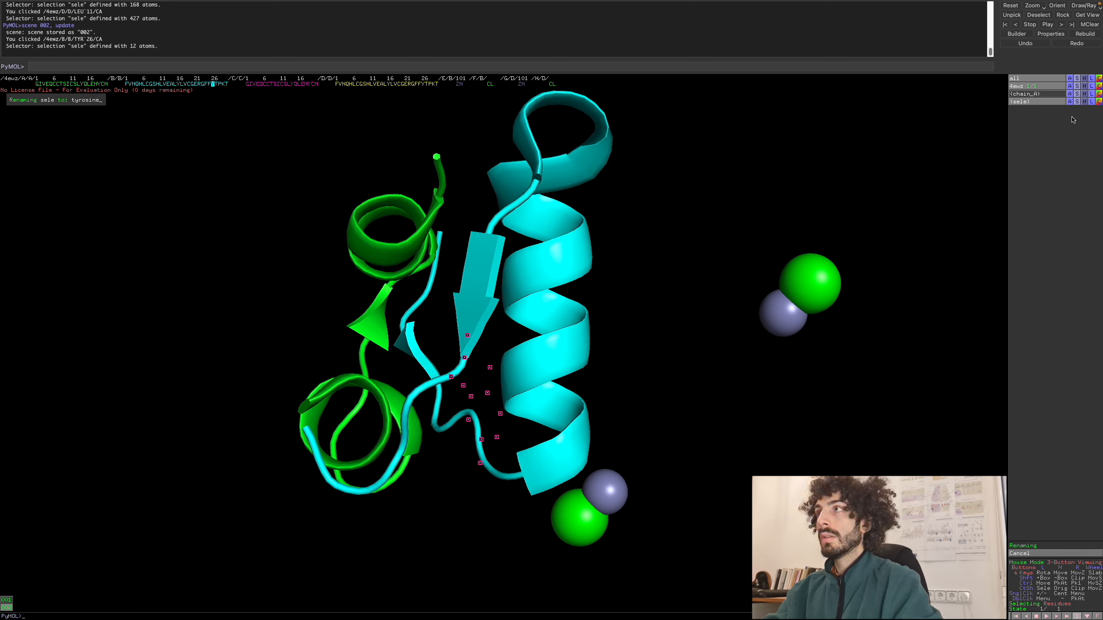
{"action": "key", "text": "Return"}
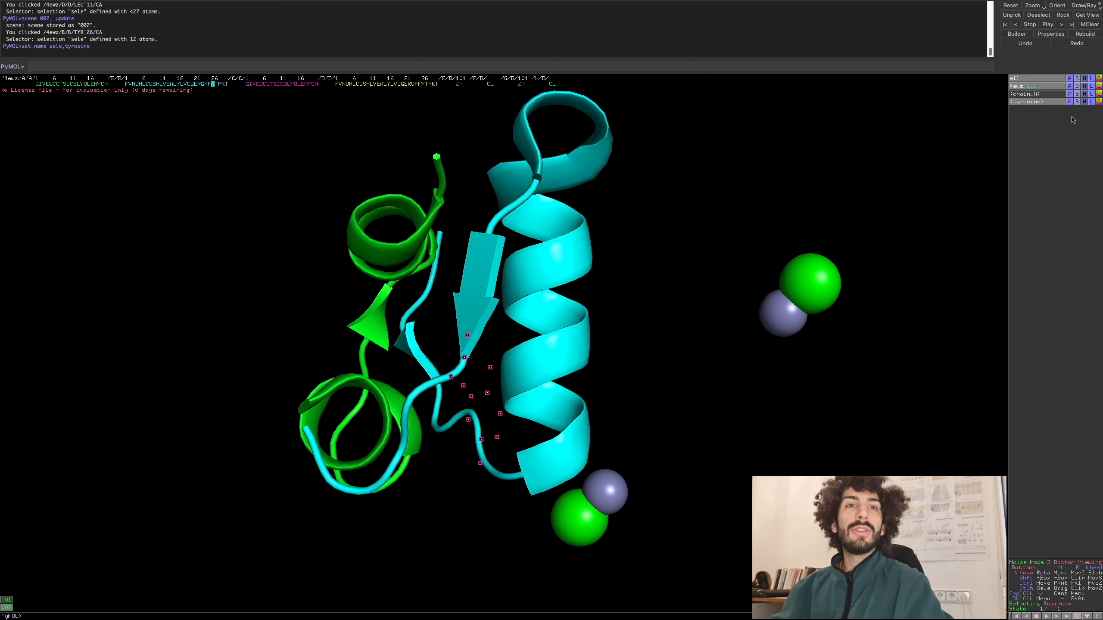